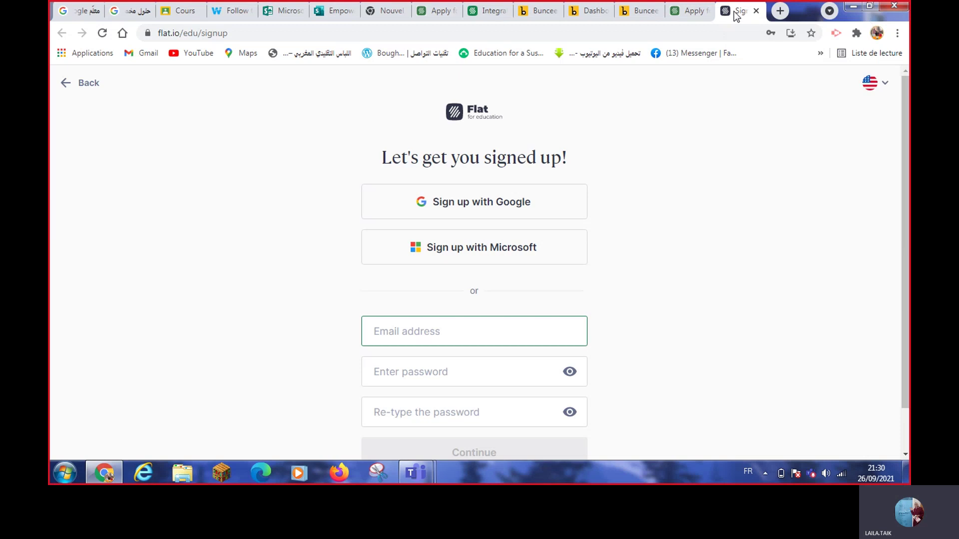
Switch from the sign-up page to the signed-in Flat for Education school account and return to its People page.
click(697, 12)
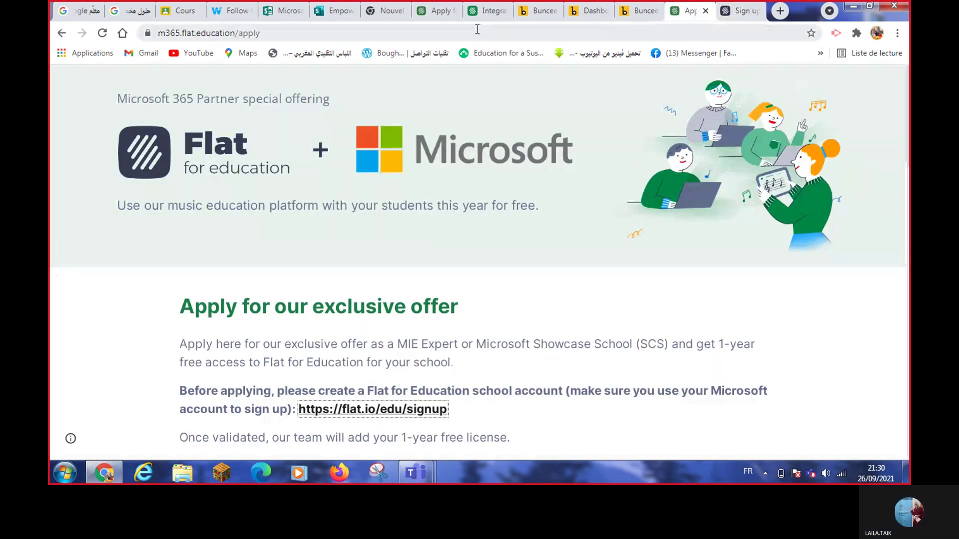
click(491, 12)
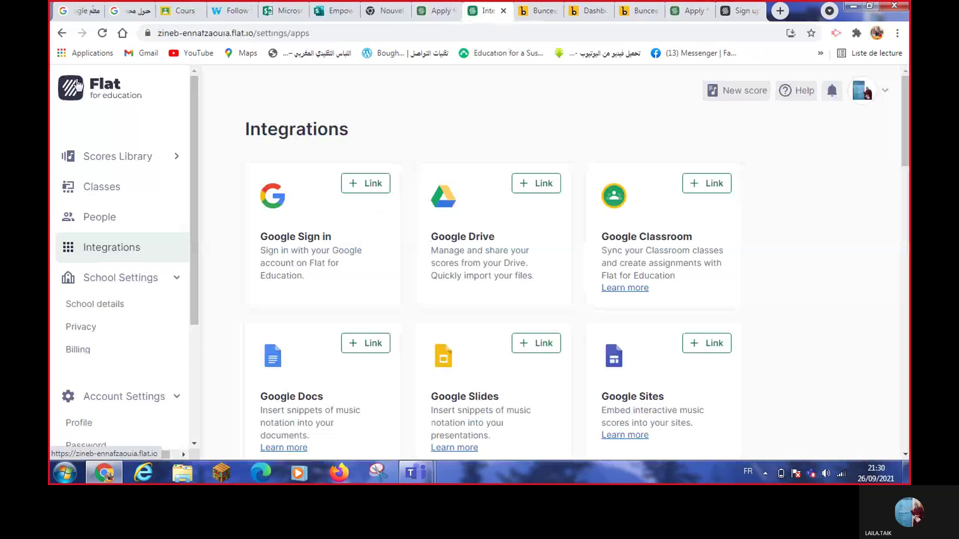
click(62, 34)
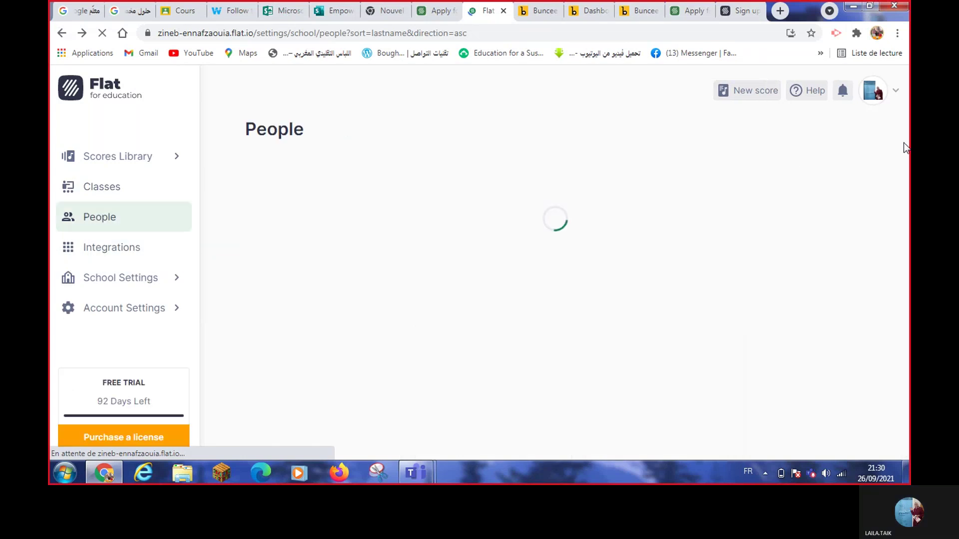
Open the account settings and examine the profile page from the photo down to the language setting.
click(876, 95)
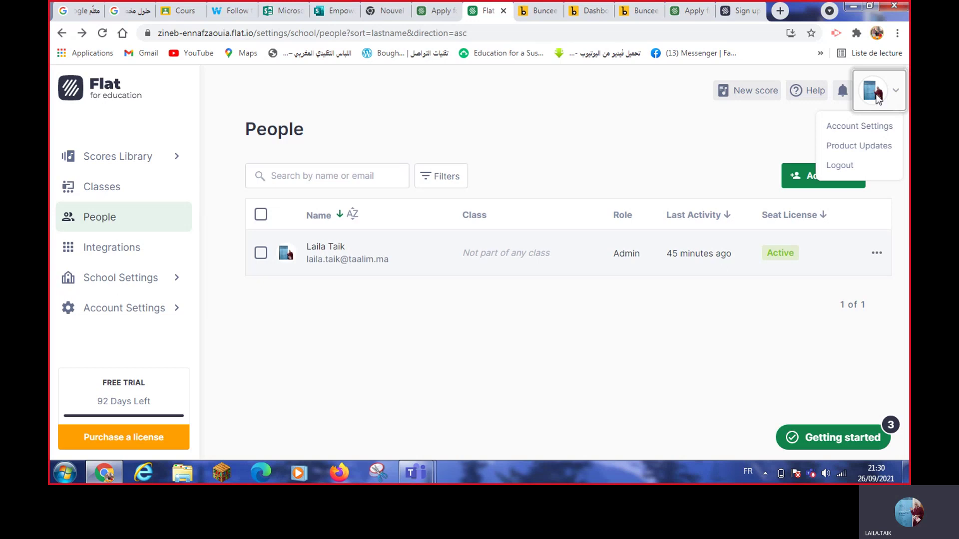
click(857, 128)
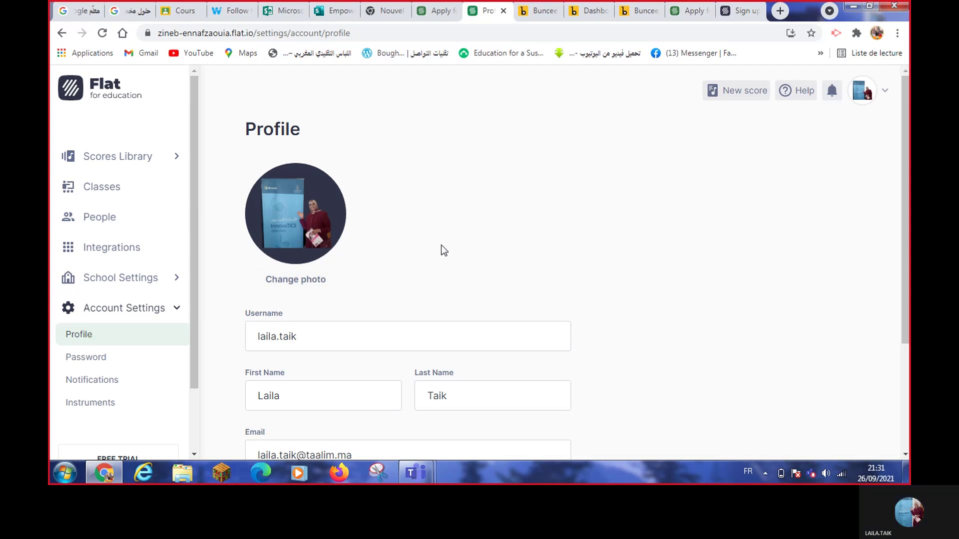
click(429, 330)
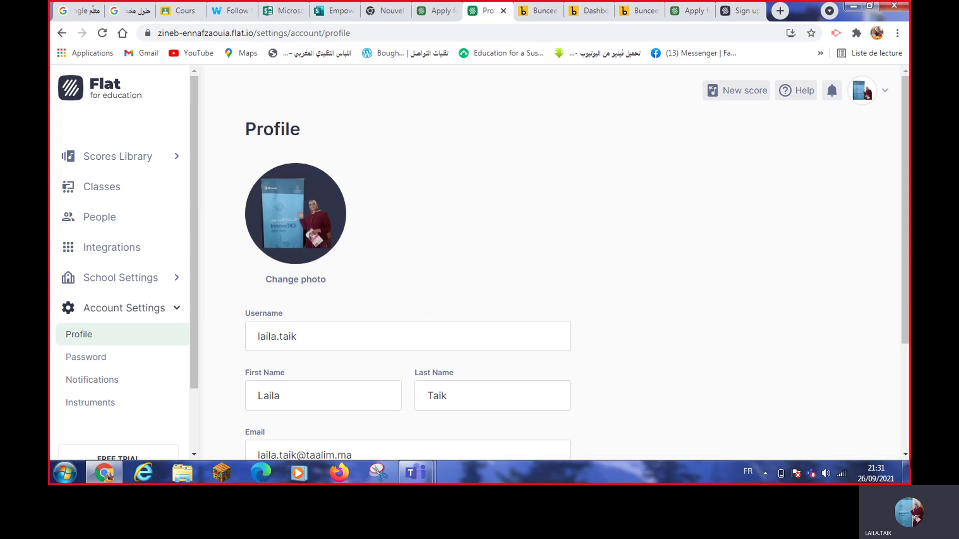
click(905, 455)
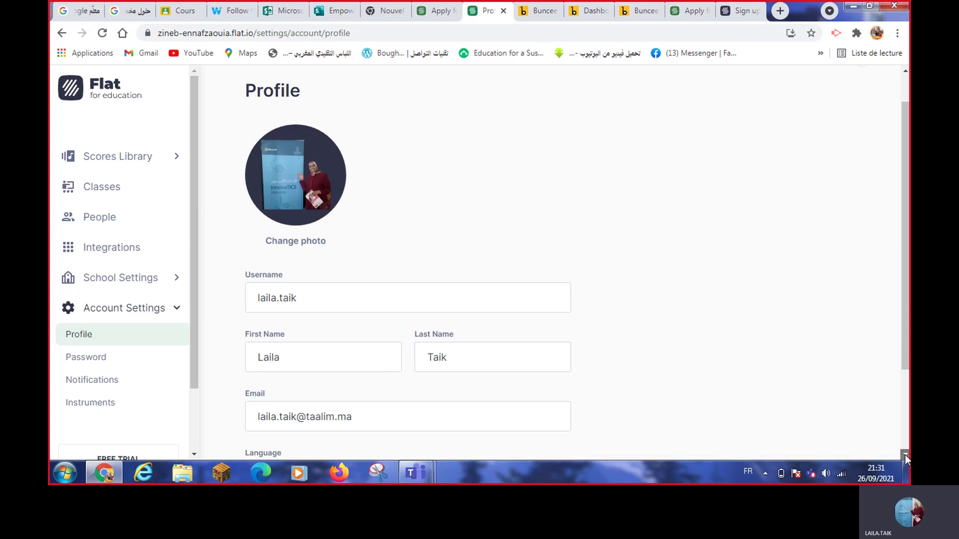
click(906, 455)
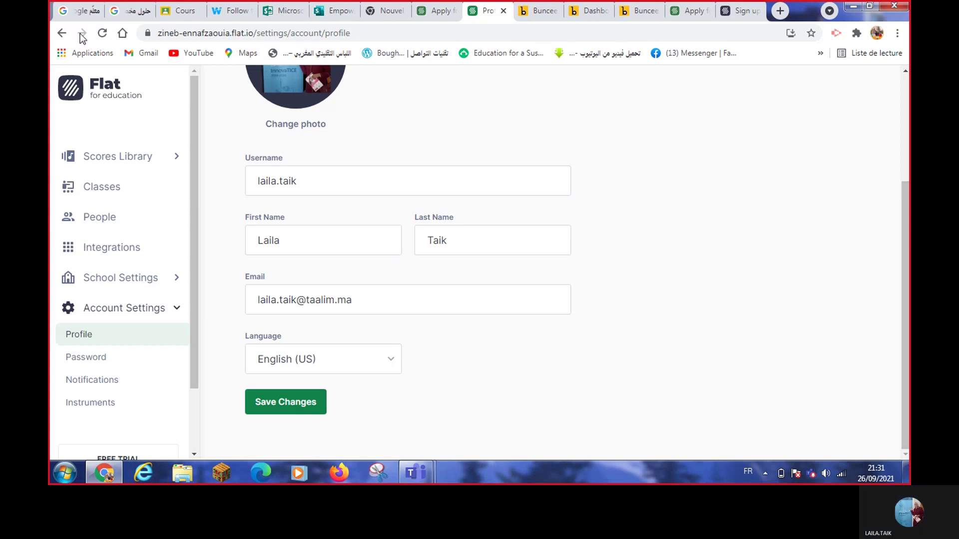
Leave the profile and examine the Scores Library, including the shared scores and the trash.
click(62, 34)
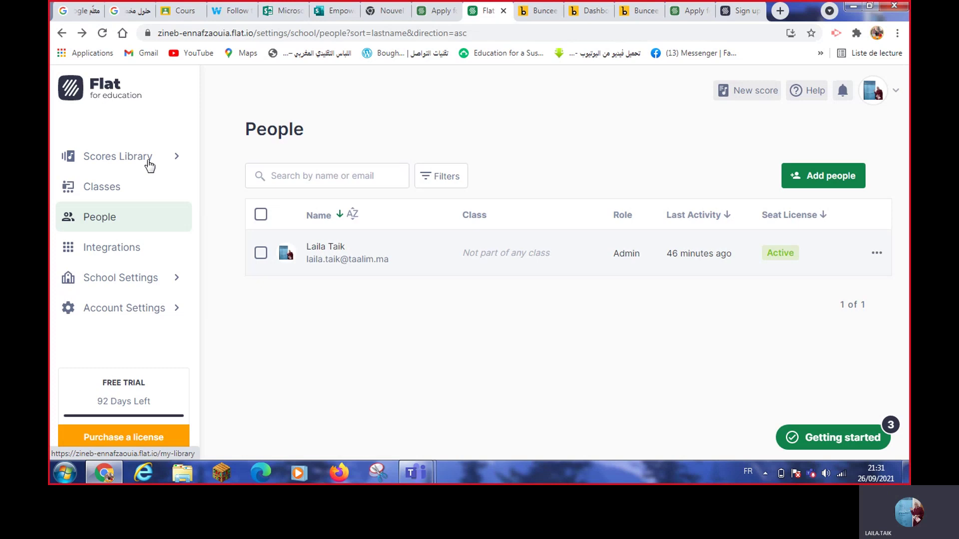
click(177, 161)
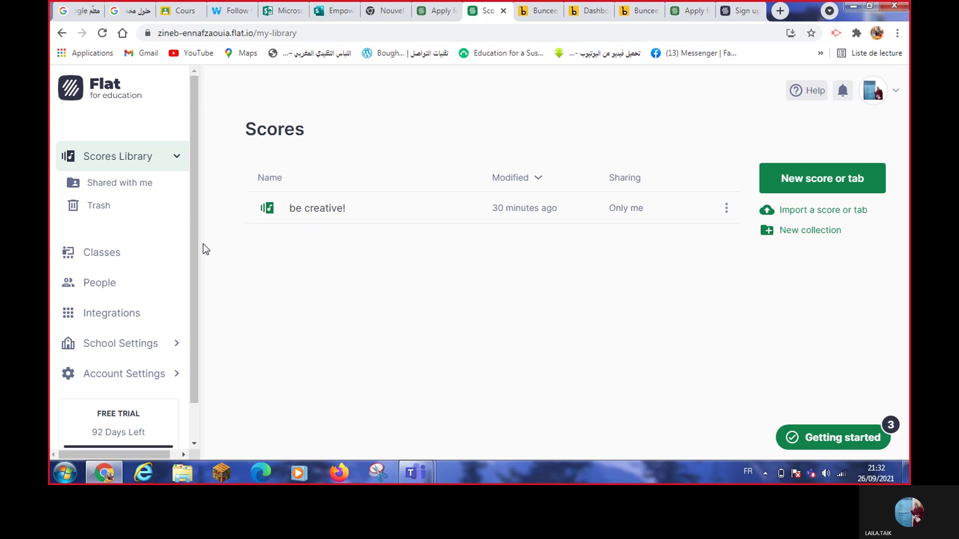
click(144, 188)
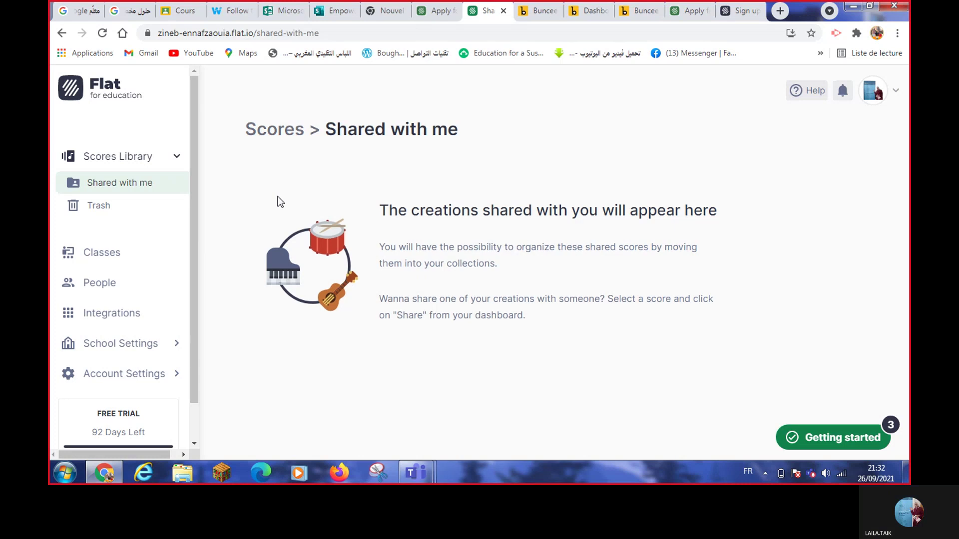
click(102, 207)
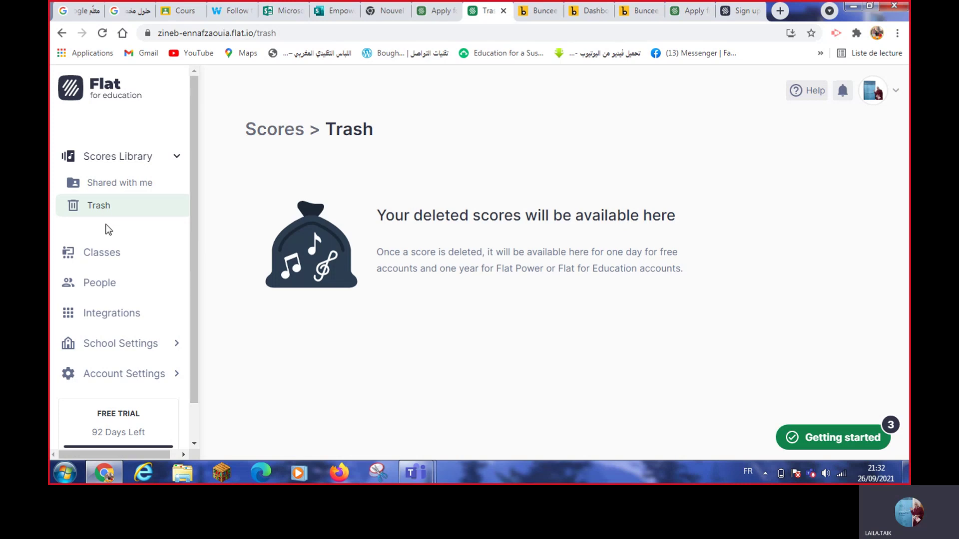
Create a new class named "english class" directly on Flat for Education.
click(112, 260)
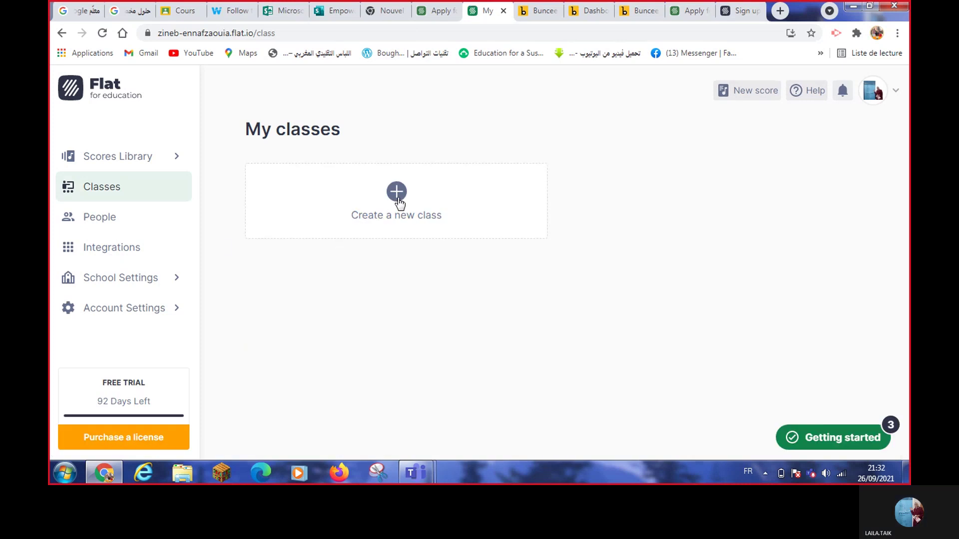
click(397, 196)
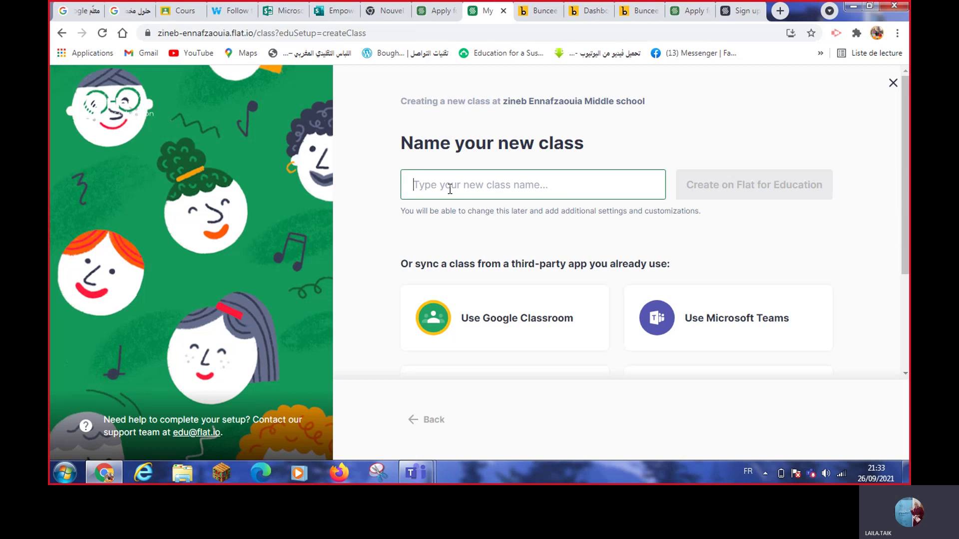
text(en)
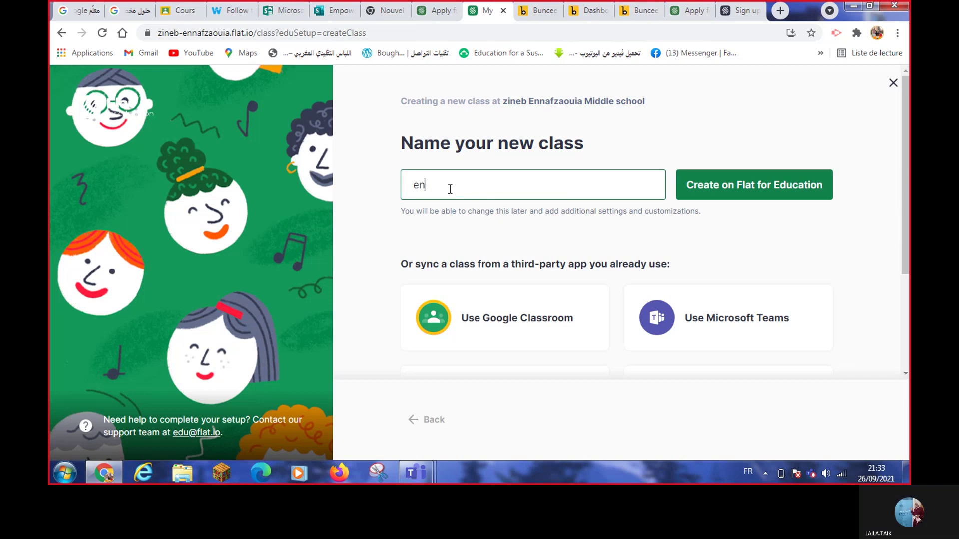
text(glish class)
click(746, 189)
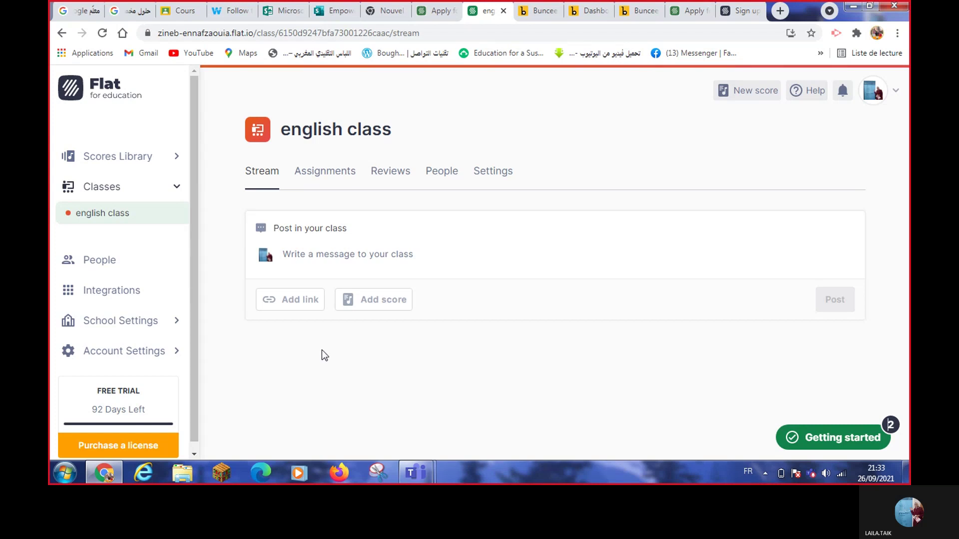
Post the message "welcome in our flat class of teaching englich with music" in the stream of the english class.
click(400, 256)
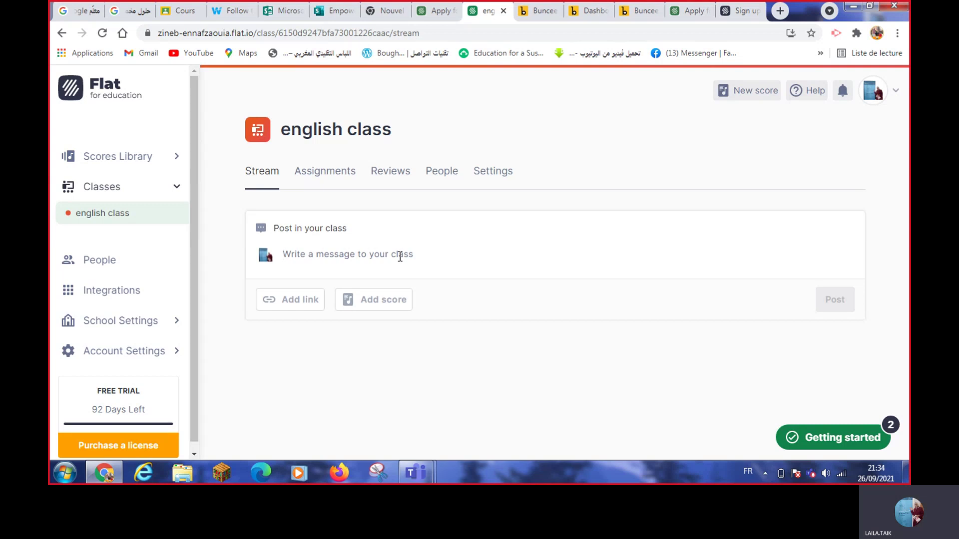
text(w)
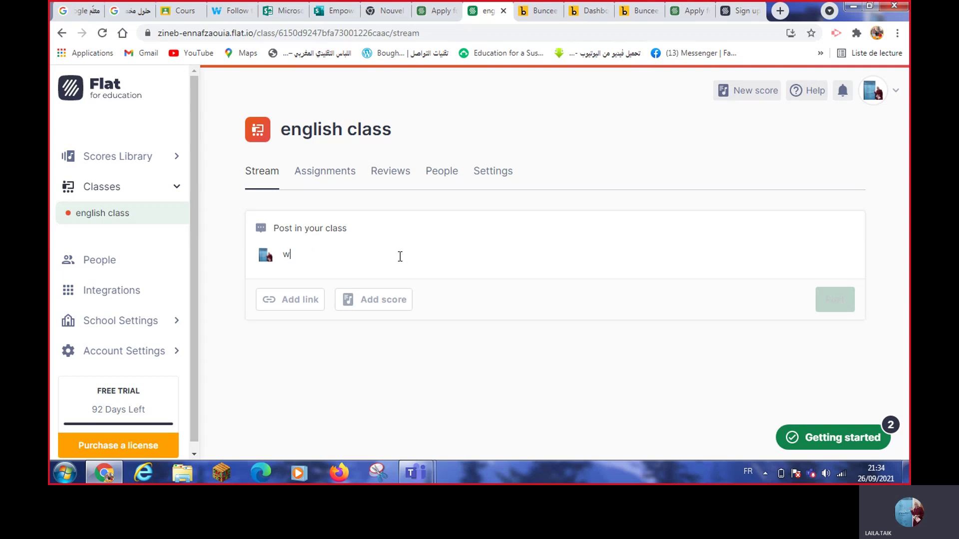
text(elcome )
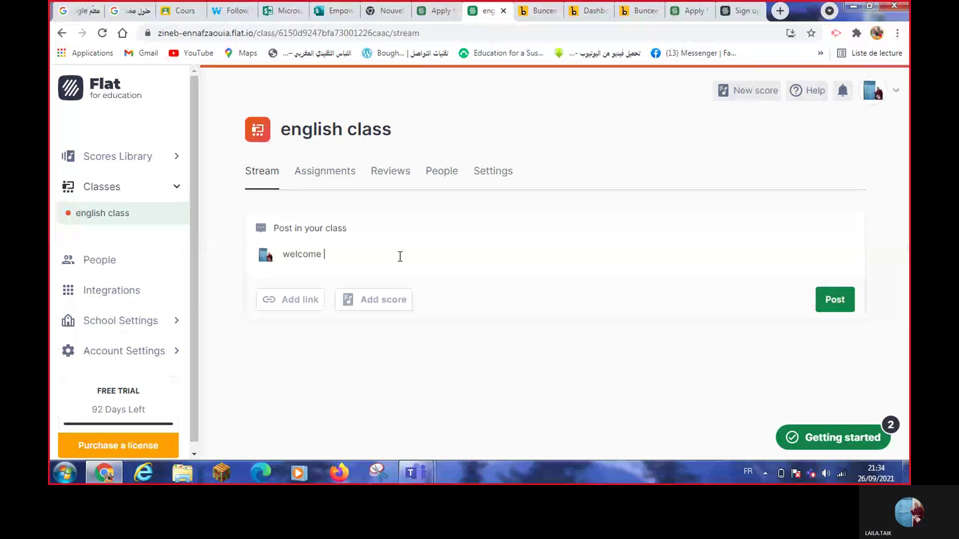
text(in our fl)
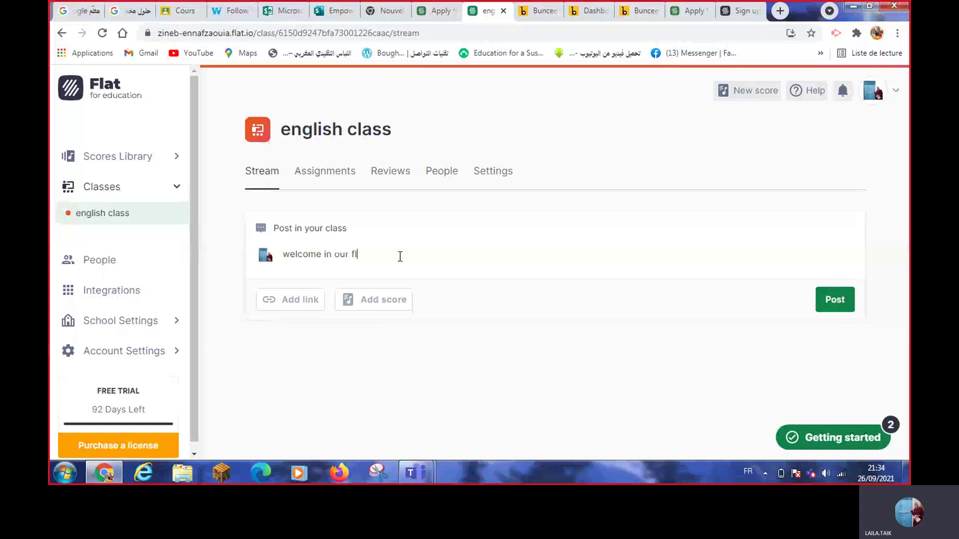
text(at c)
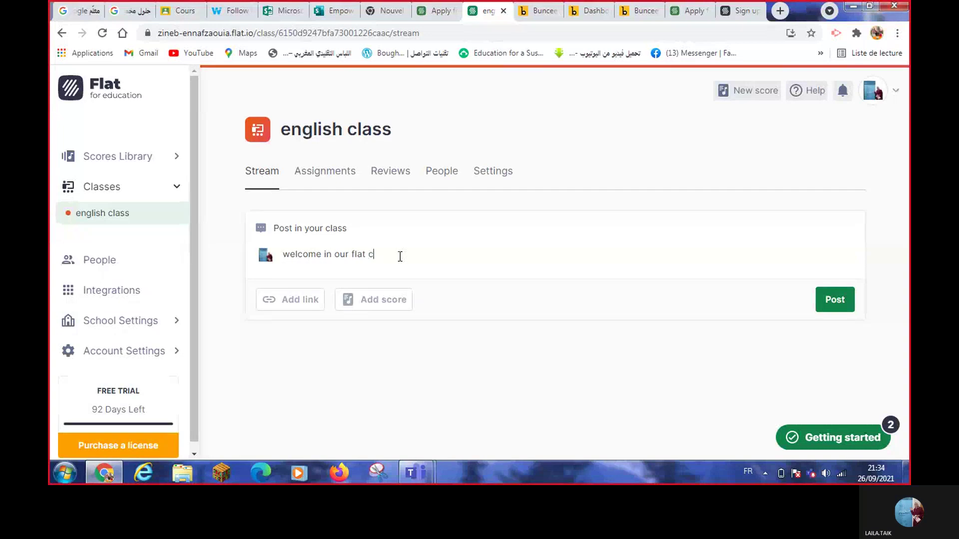
text(lass of)
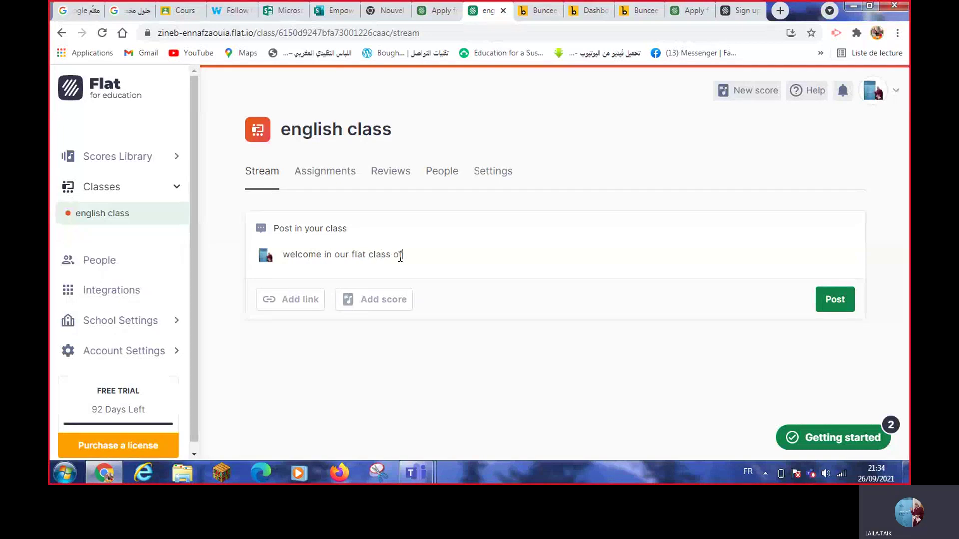
text( teach)
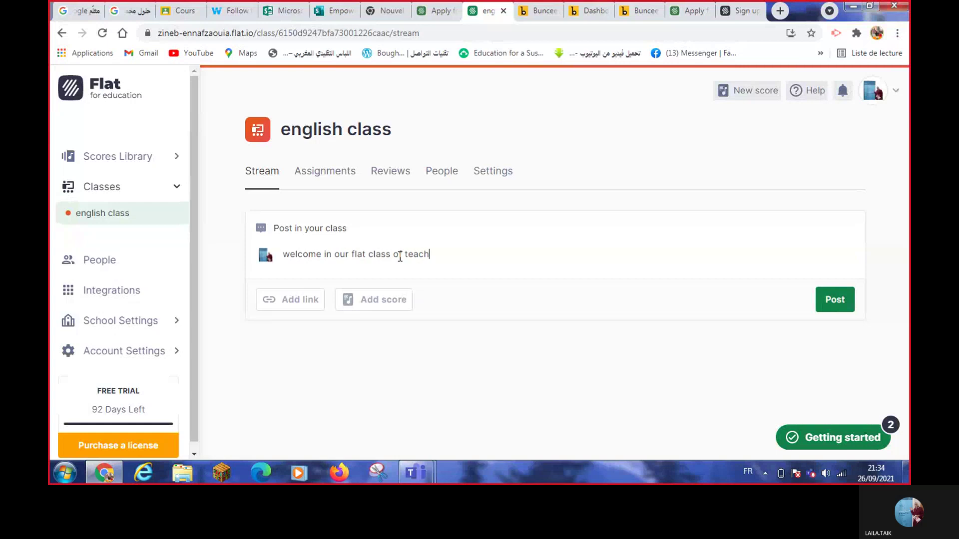
text(ing englich with musi)
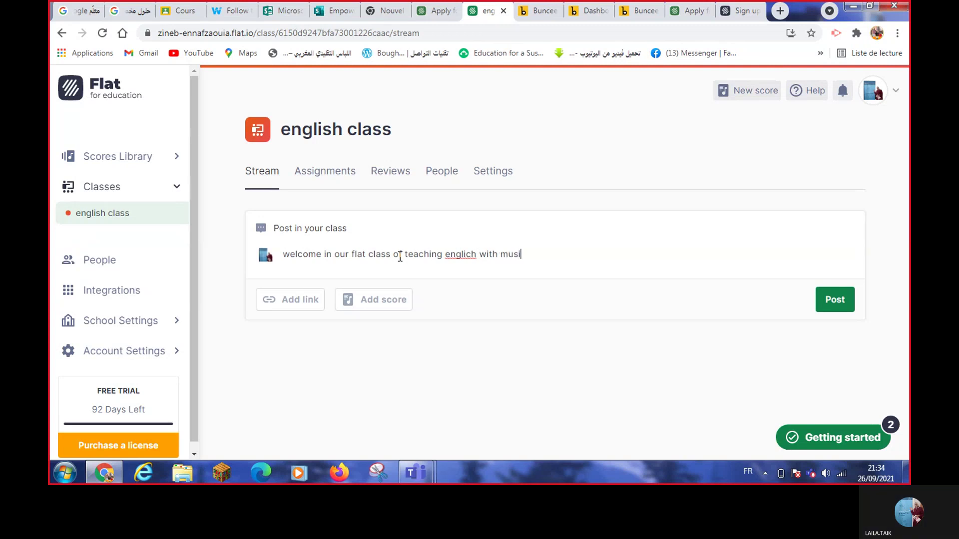
text(c)
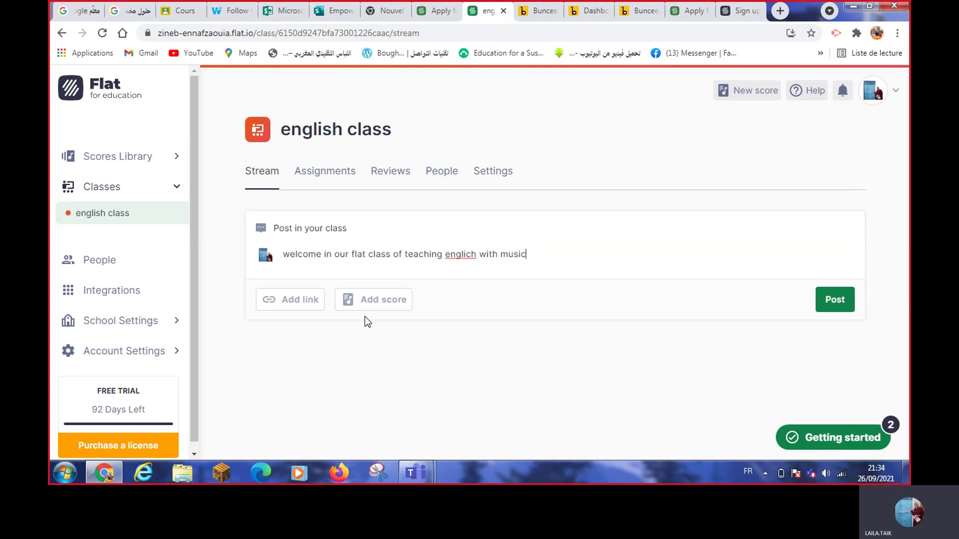
click(831, 299)
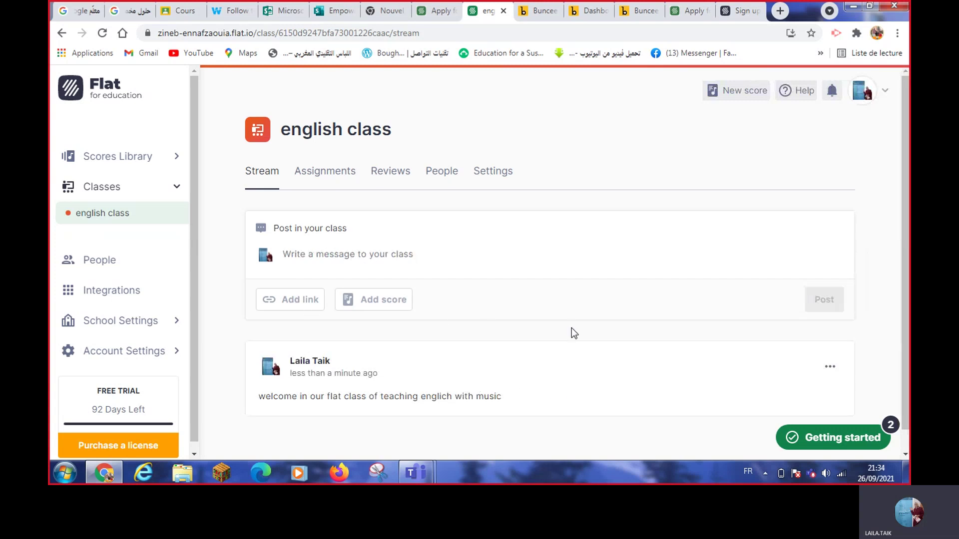
Examine the class's assignments, its pending and reviewed submissions, and its list of teachers and students.
click(330, 174)
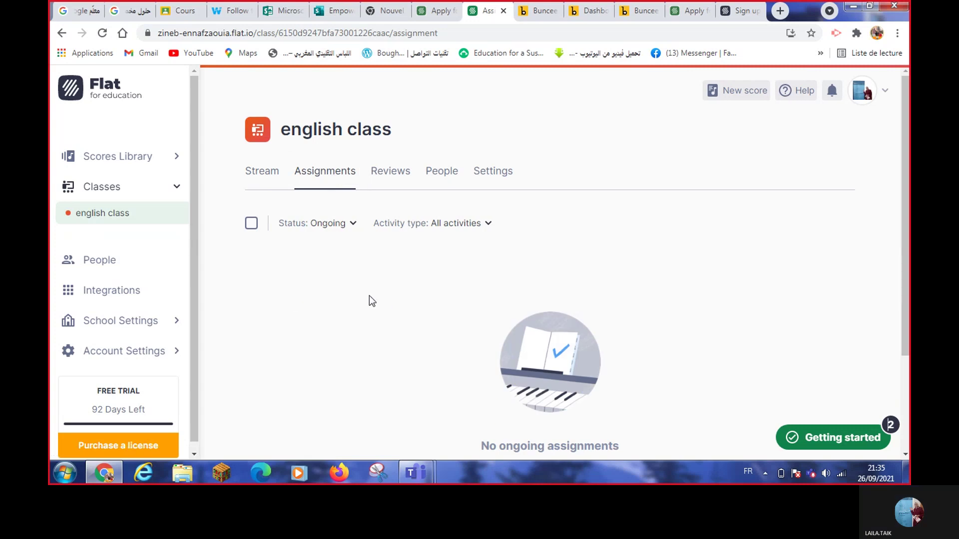
click(407, 176)
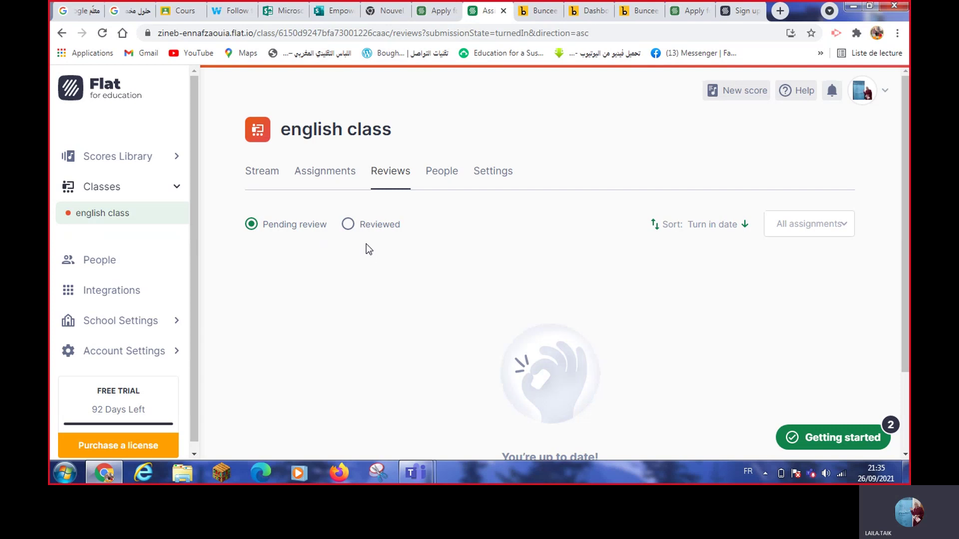
click(349, 224)
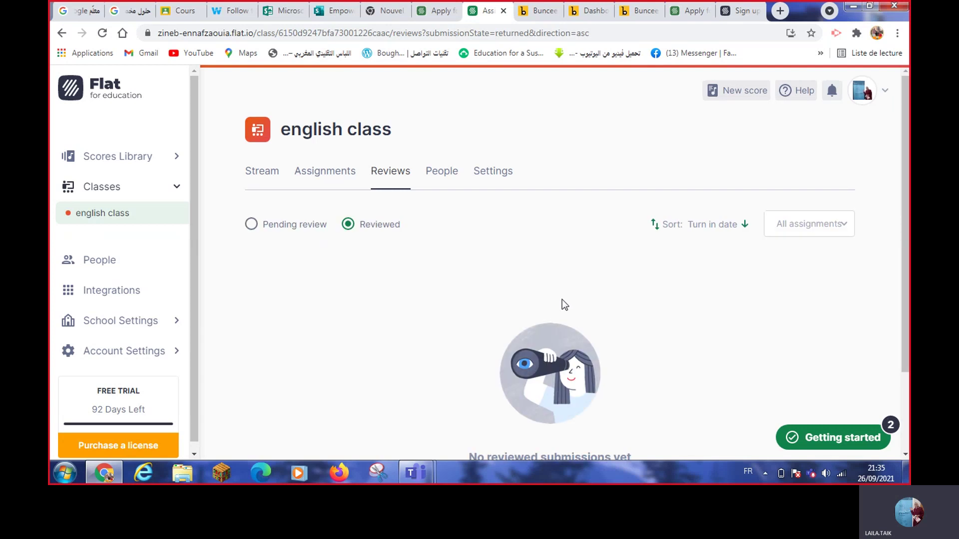
click(446, 176)
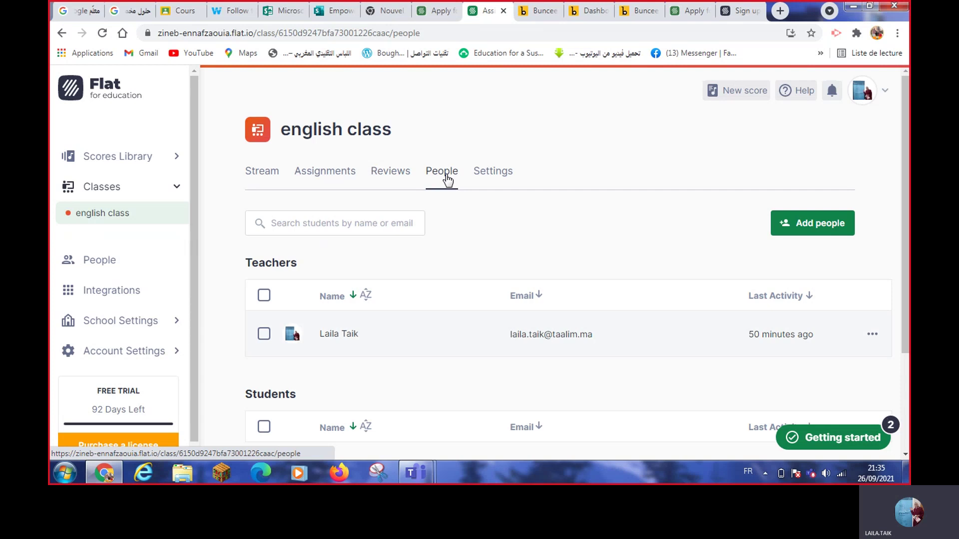
Change the class theme in the english class settings, trying an orange gradient and settling on a pink one.
click(503, 178)
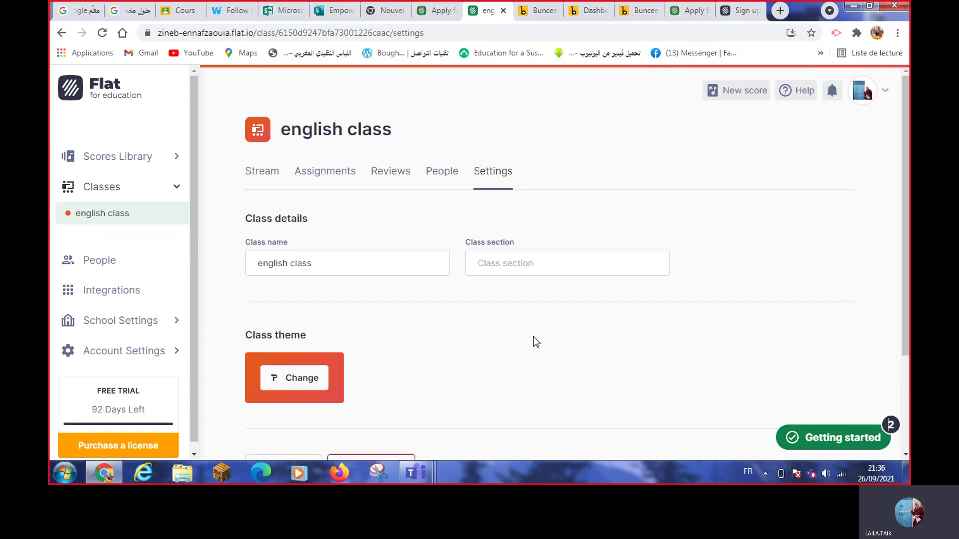
click(304, 380)
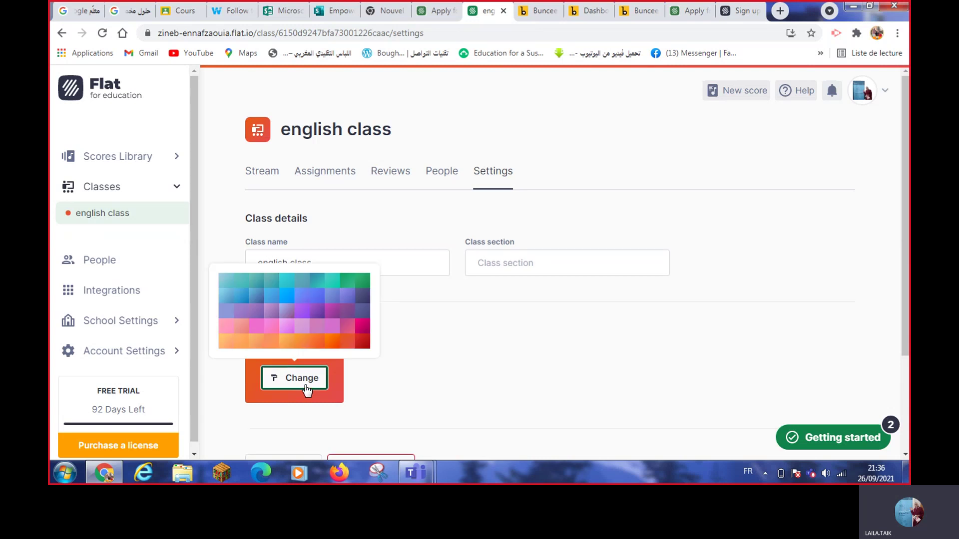
click(333, 341)
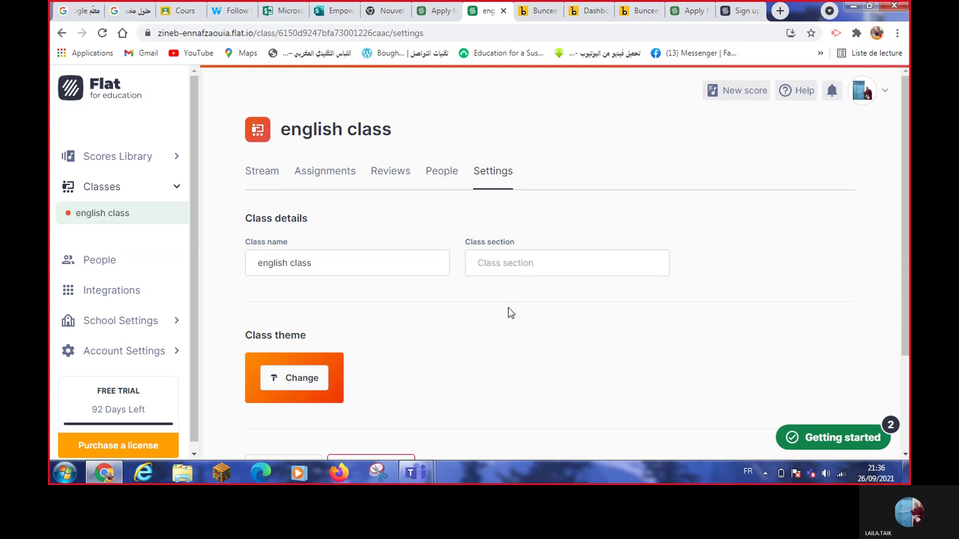
click(302, 379)
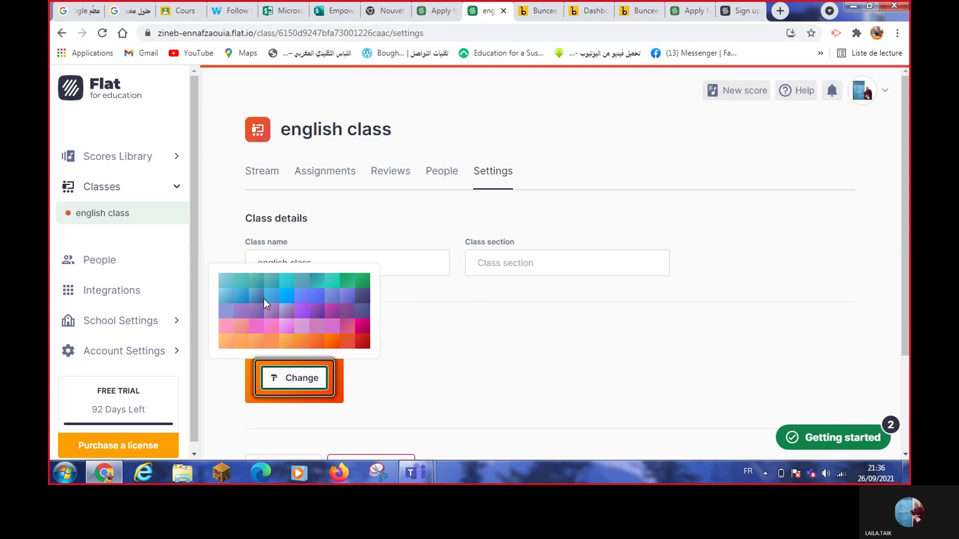
click(268, 328)
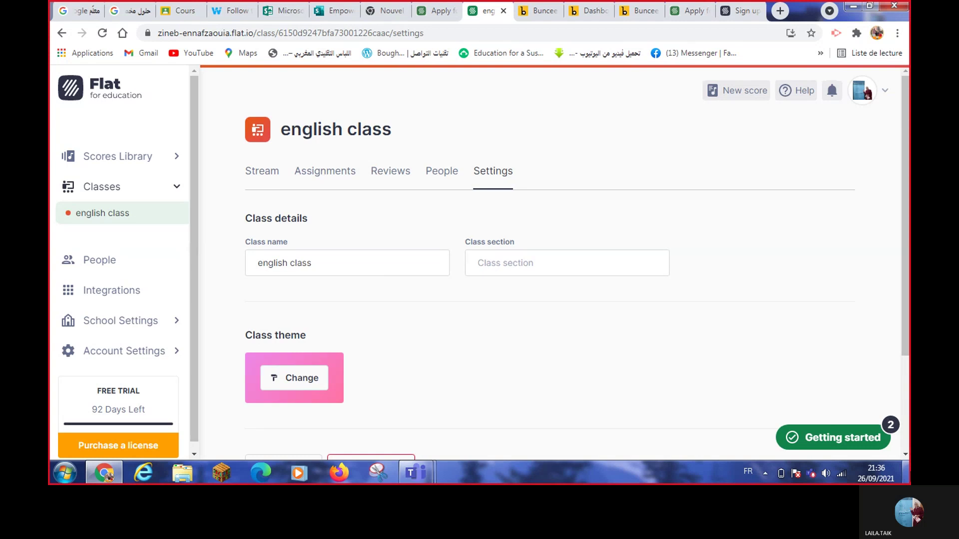
Save the english class settings with the new pink theme.
scroll(907, 456, down, 3)
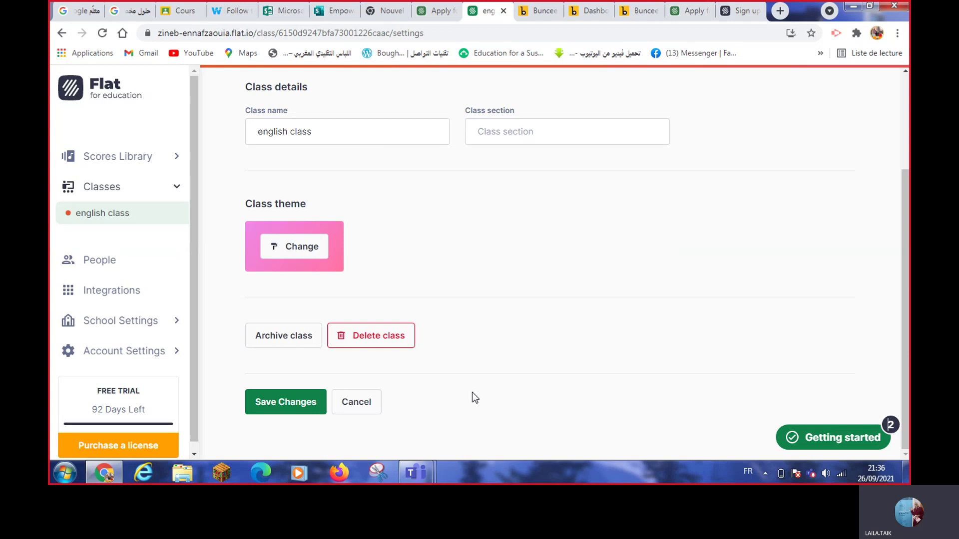
click(287, 404)
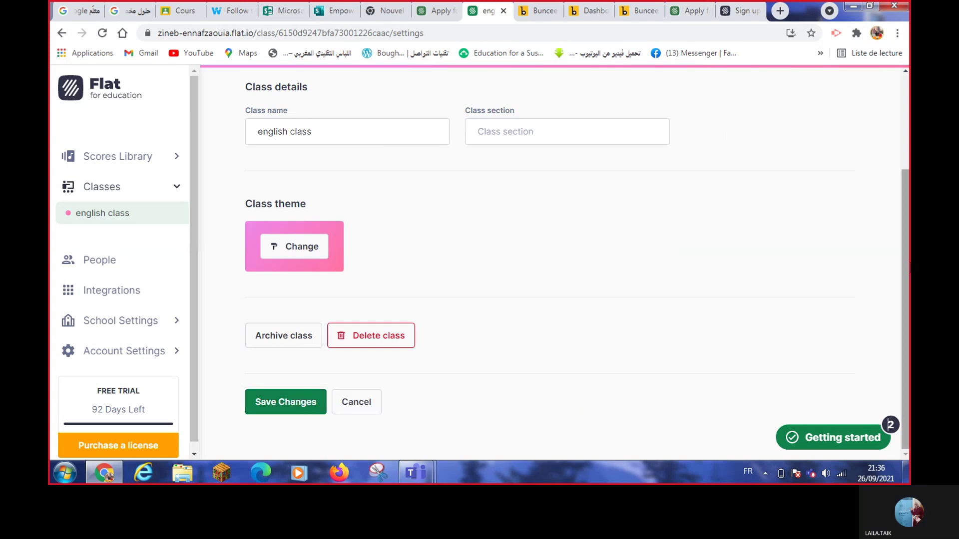
click(517, 134)
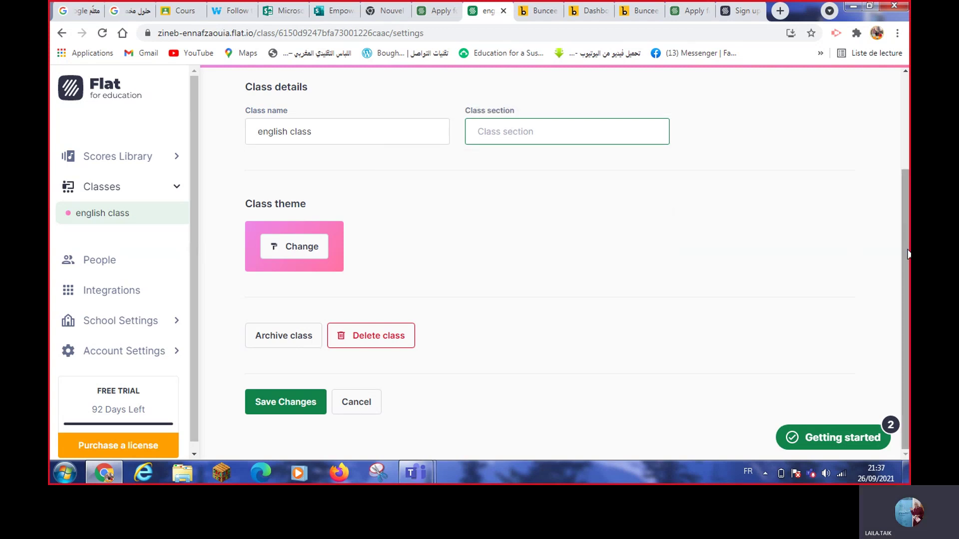
drag(908, 253, 891, 156)
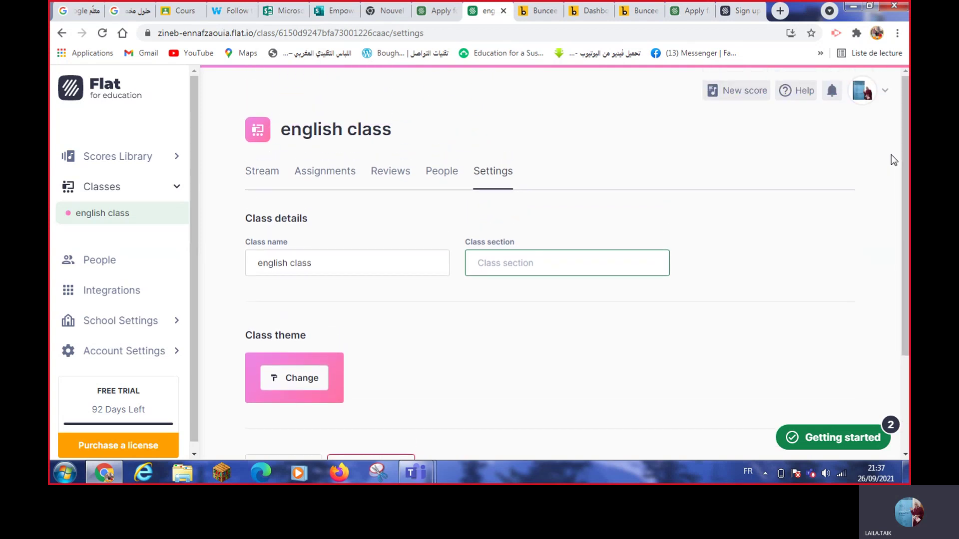
Examine the school's people list and the full range of app integrations, and reveal the school settings sections.
click(105, 268)
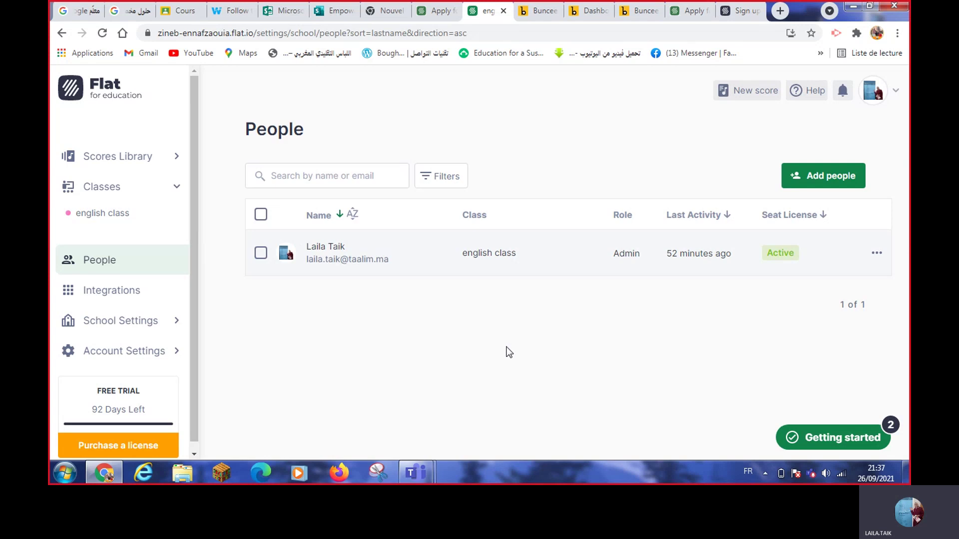
click(126, 297)
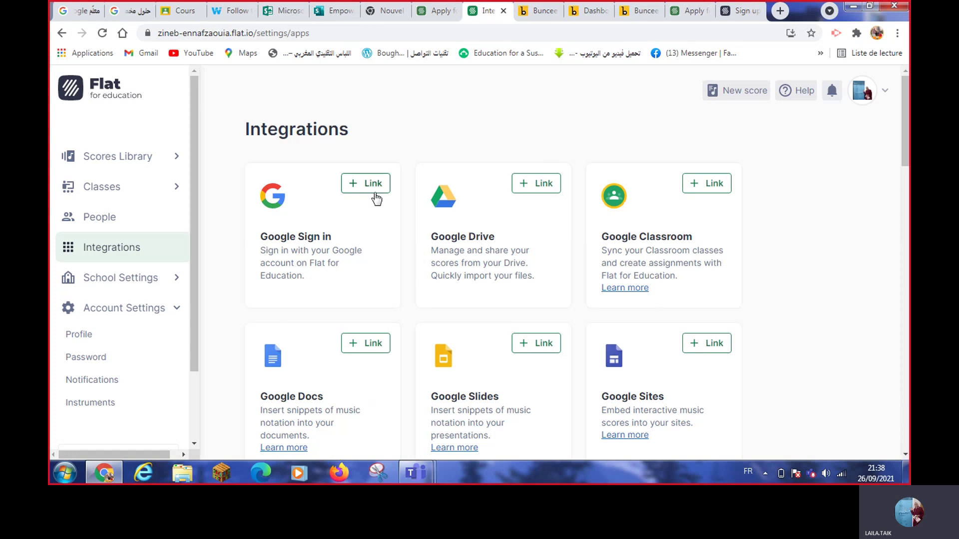
click(906, 456)
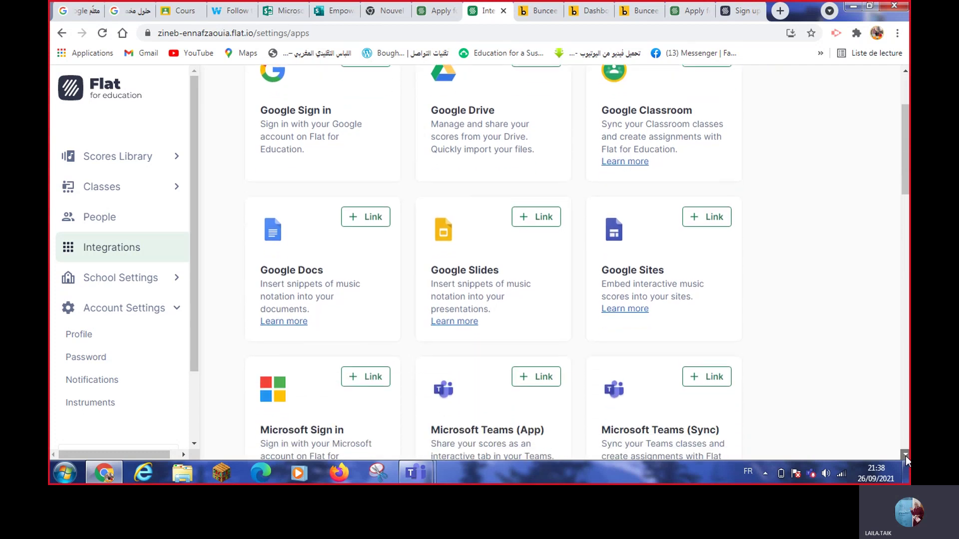
drag(905, 455, 906, 457)
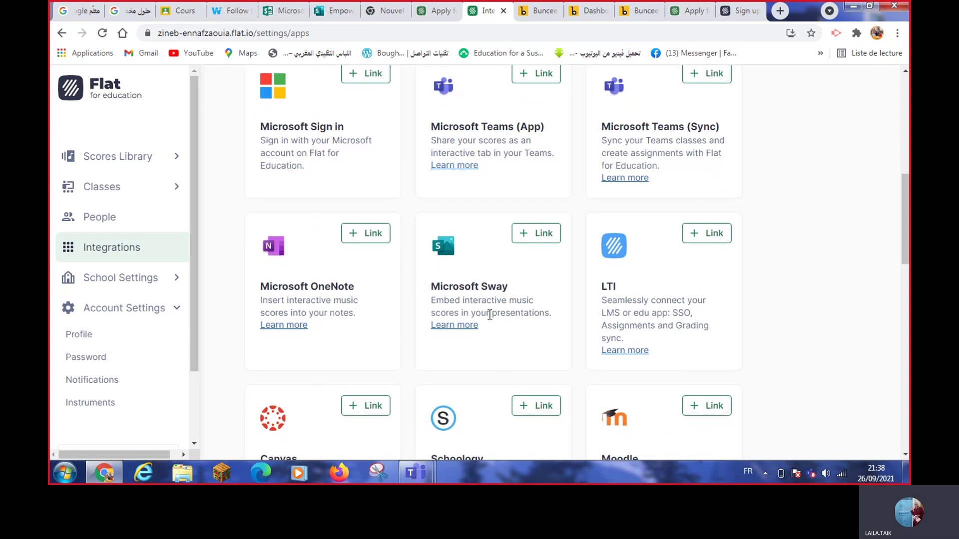
click(905, 456)
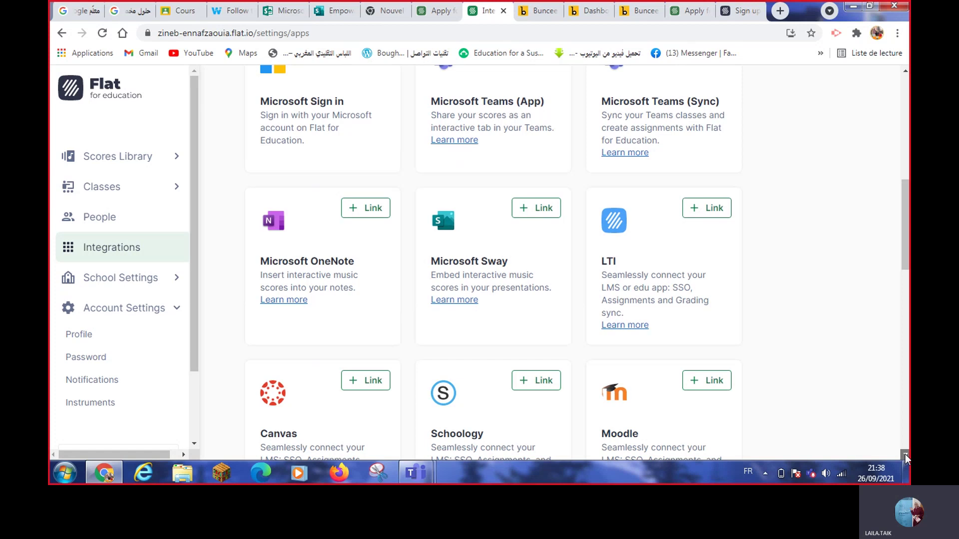
drag(905, 456, 905, 456)
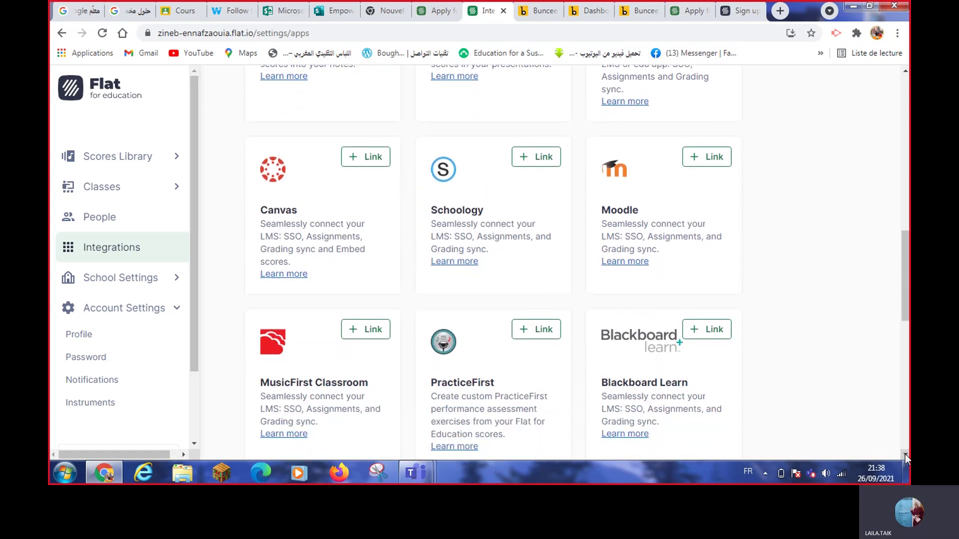
click(905, 456)
click(905, 456)
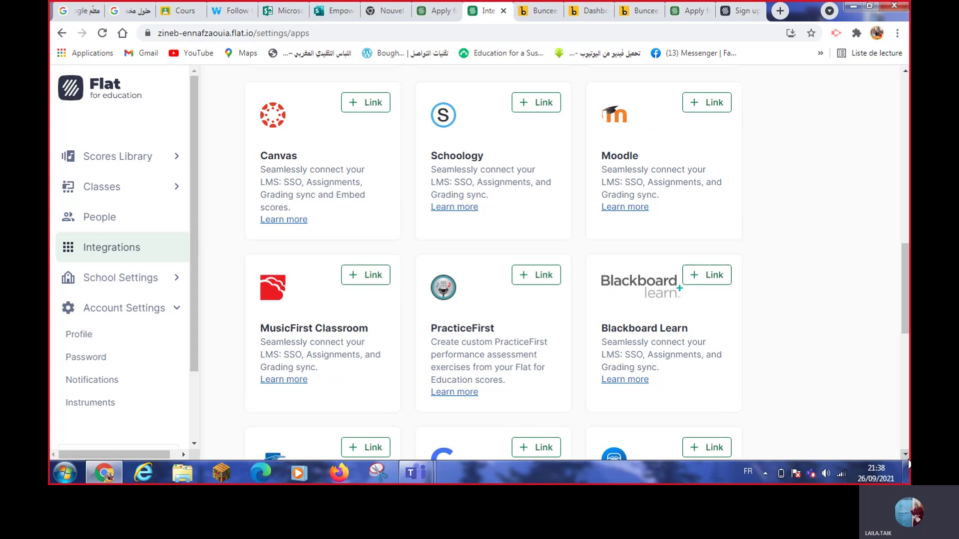
scroll(906, 457, down, 4)
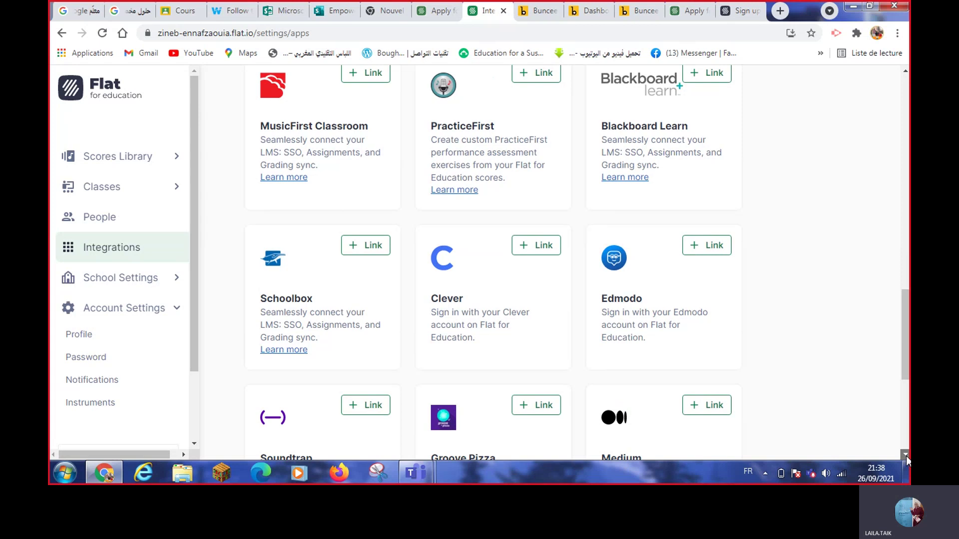
scroll(906, 456, down, 1)
scroll(906, 456, down, 1)
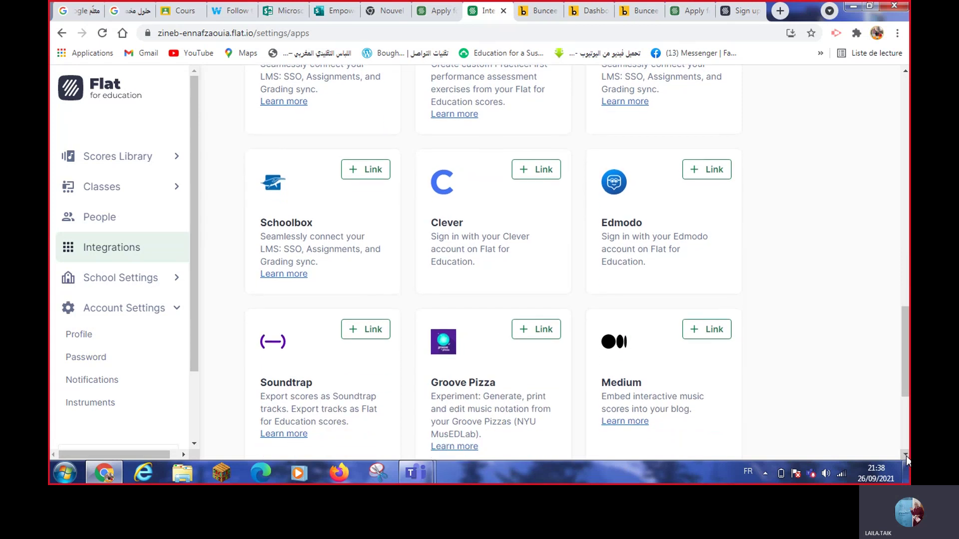
scroll(906, 456, down, 2)
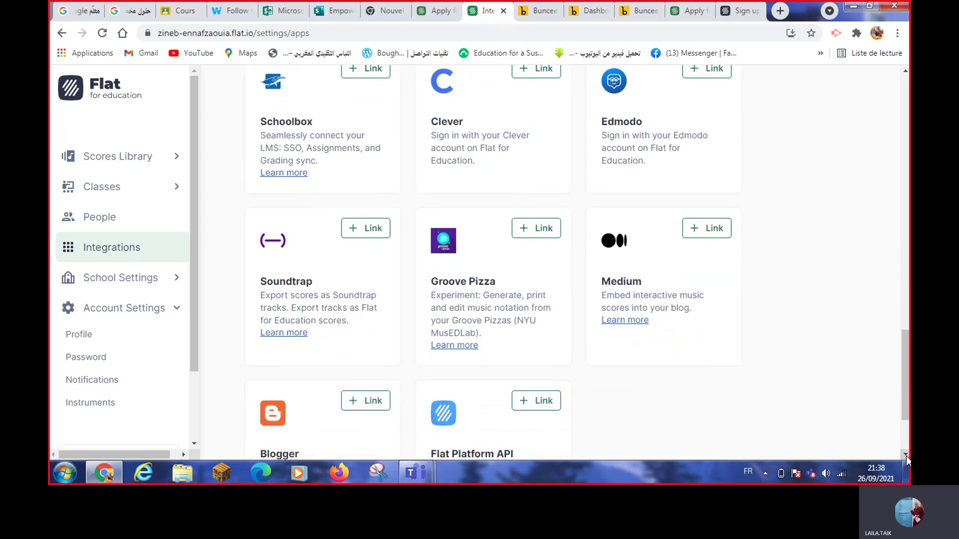
click(906, 457)
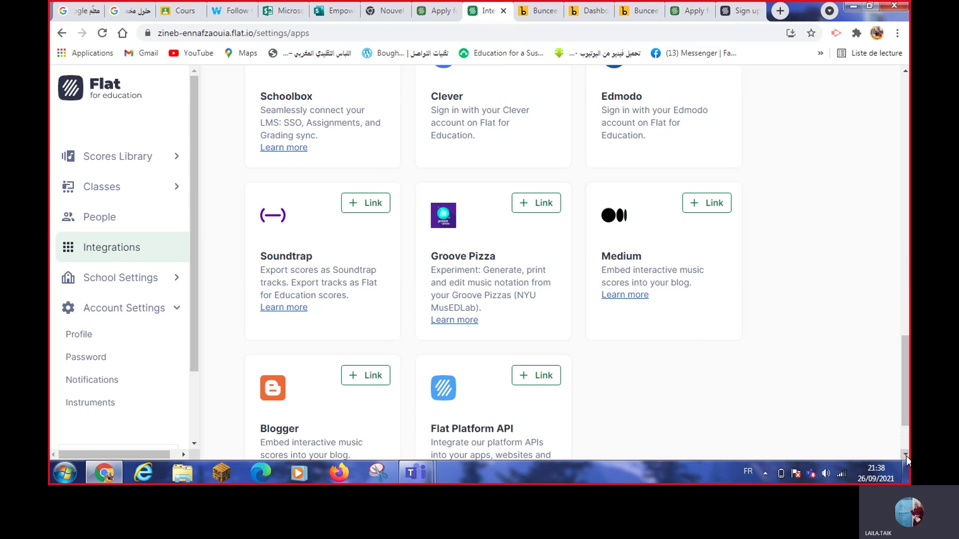
click(907, 457)
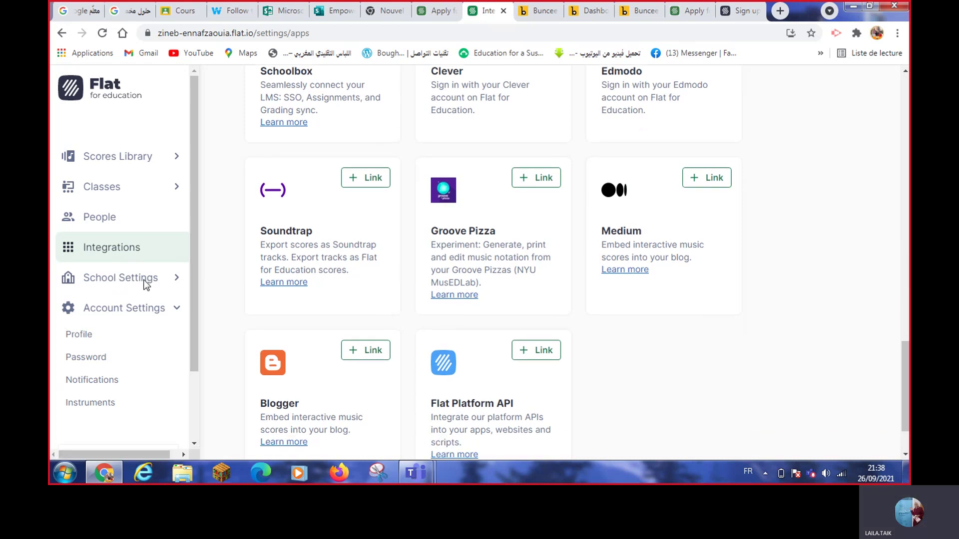
click(177, 280)
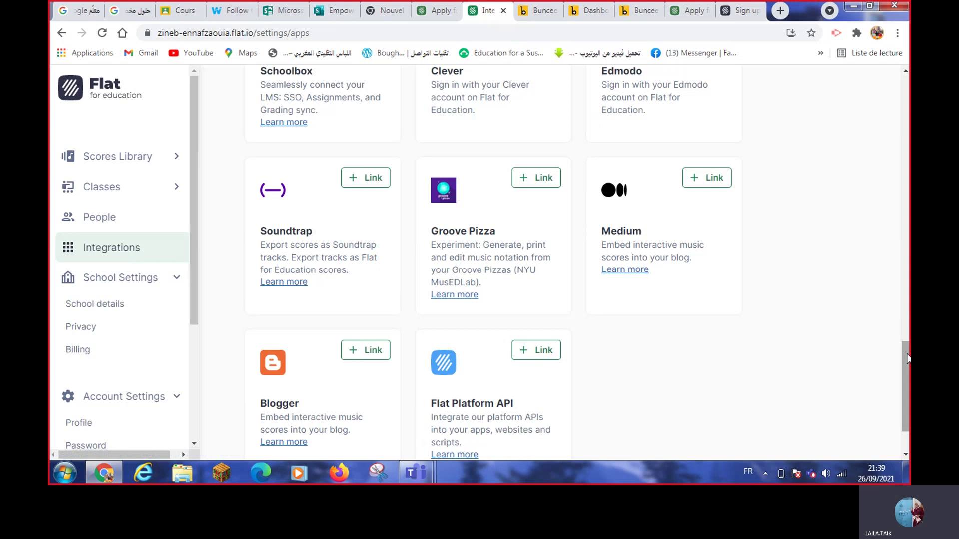
drag(908, 358, 908, 77)
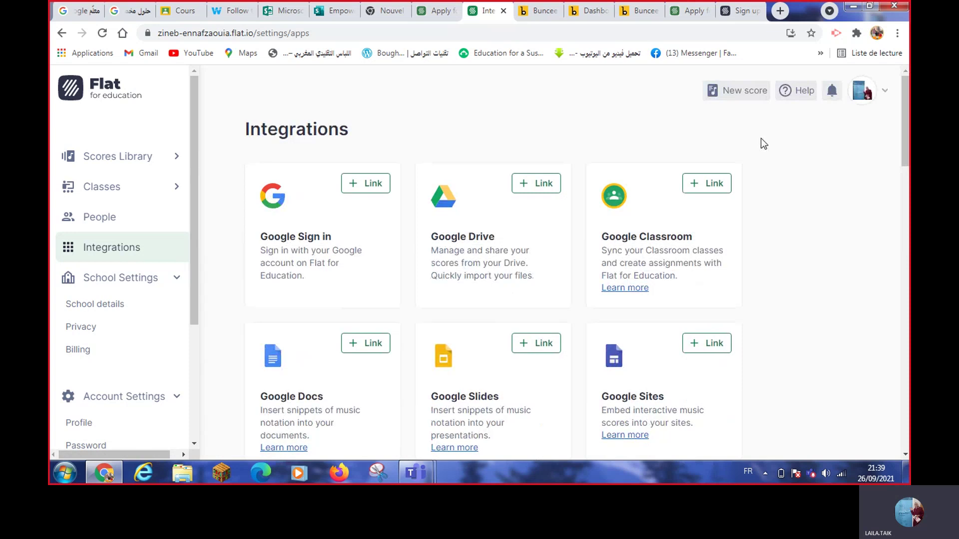
Start a new private score titled "be interactive!" and continue to its instrument selection.
click(741, 95)
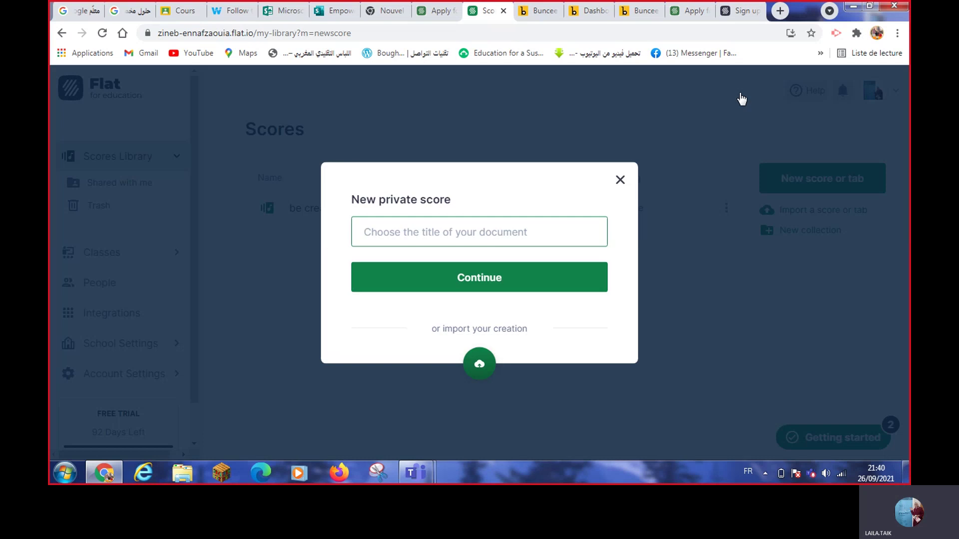
text(be)
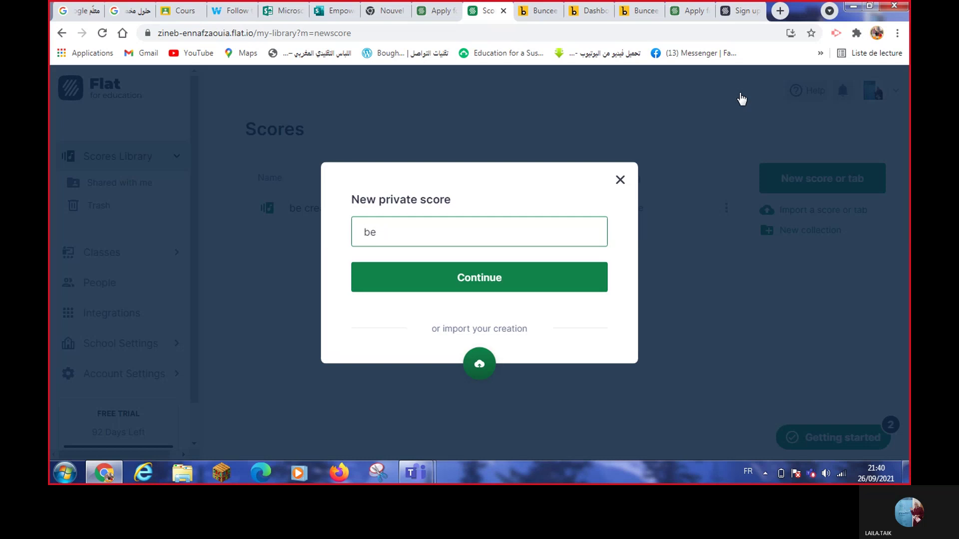
text( interactive)
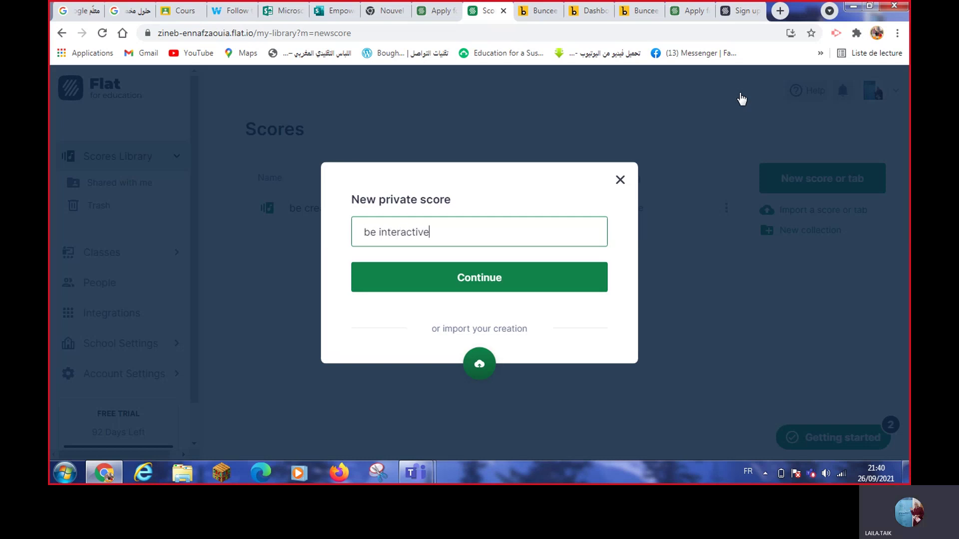
text(!)
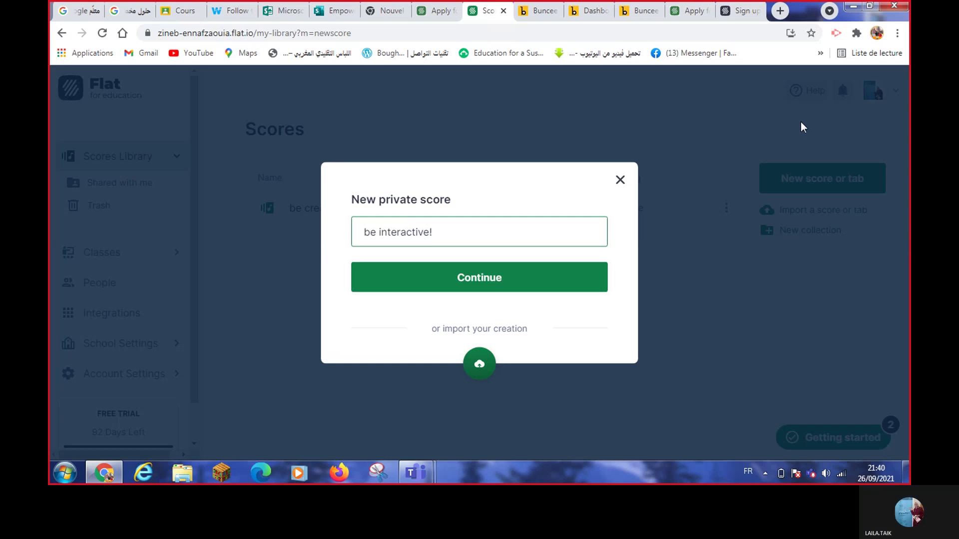
click(512, 282)
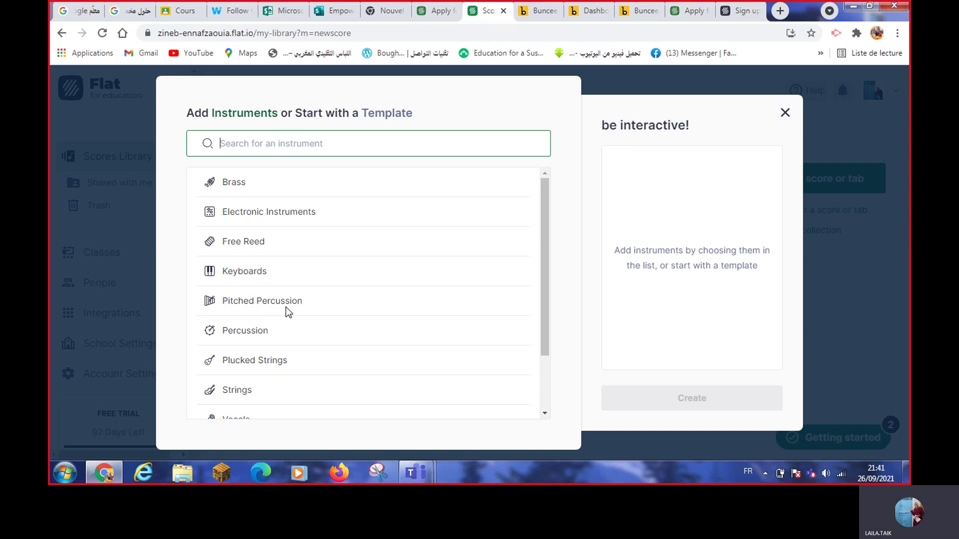
Add the vocal instruments Choir Soprano and Choir Tenor to the "be interactive!" score.
click(544, 418)
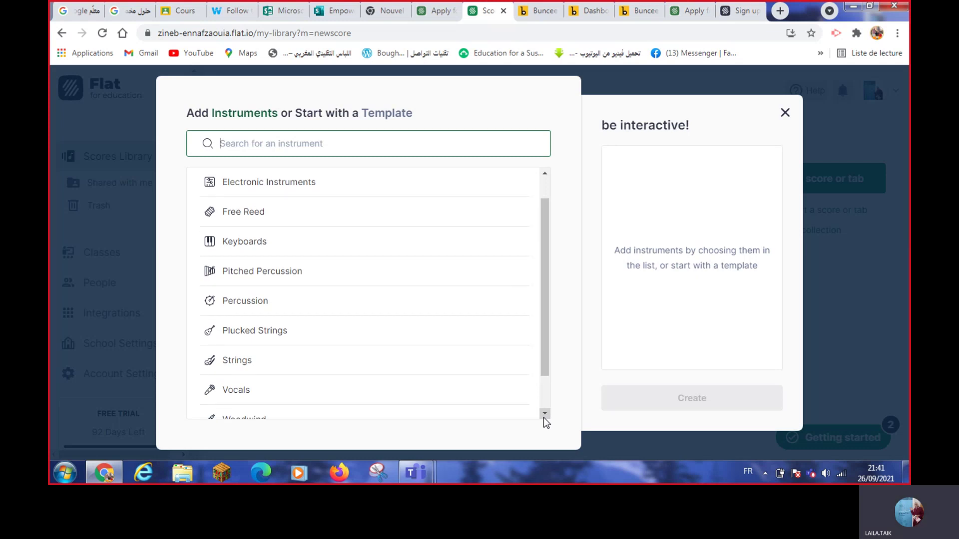
click(544, 415)
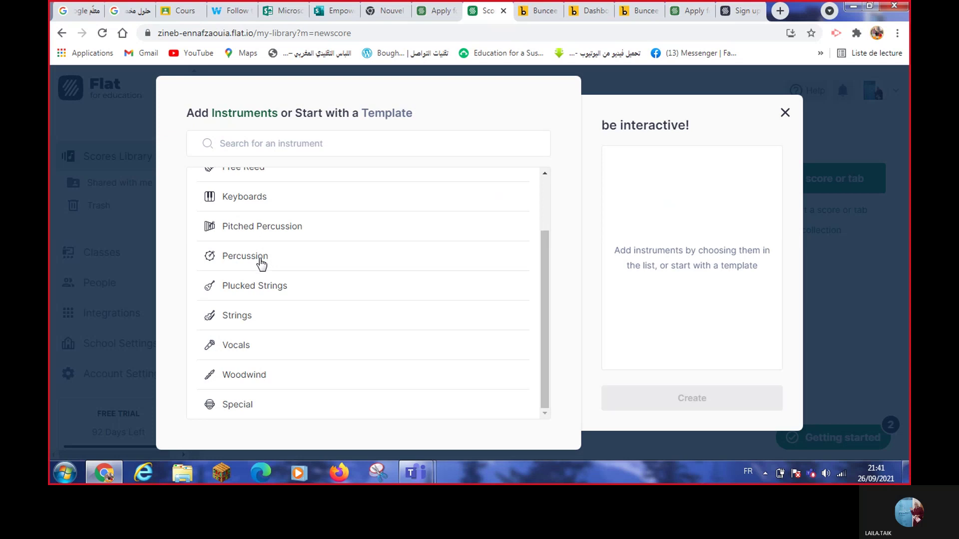
click(246, 356)
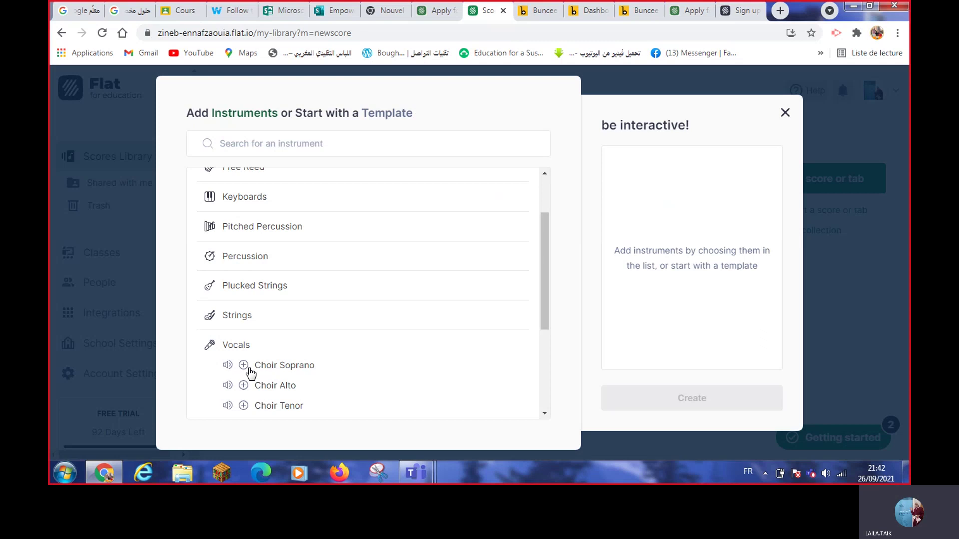
click(243, 365)
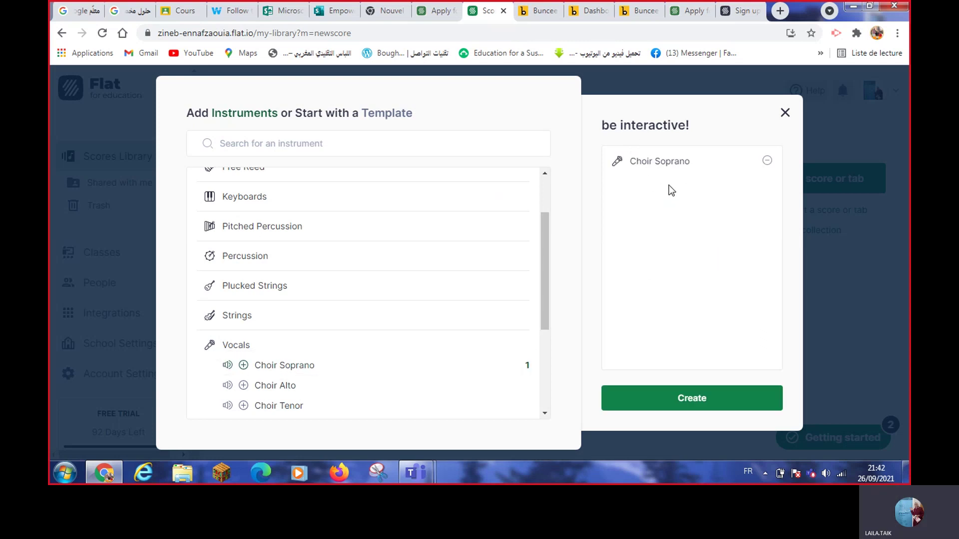
click(244, 406)
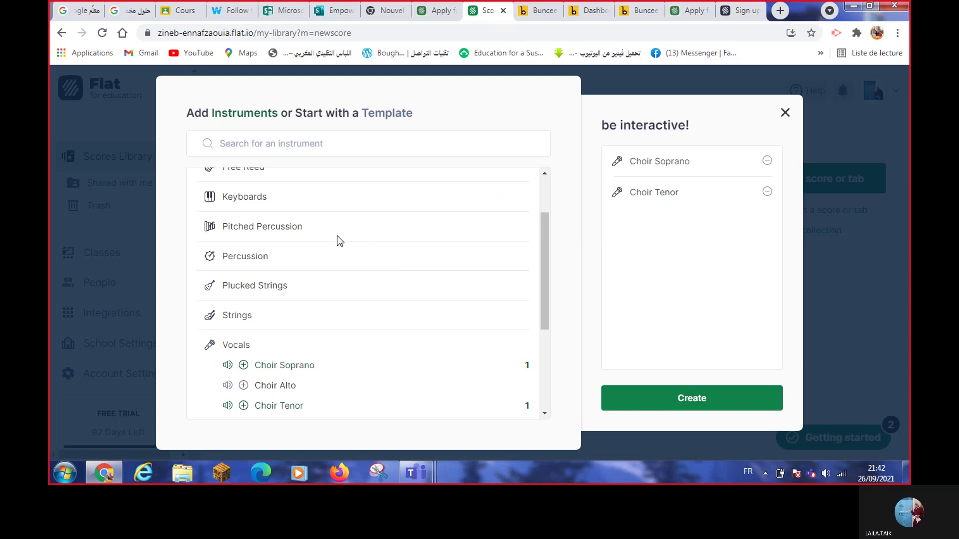
Add the keyboard instruments Celesta, Organ and Reed Organ to the new score.
click(263, 198)
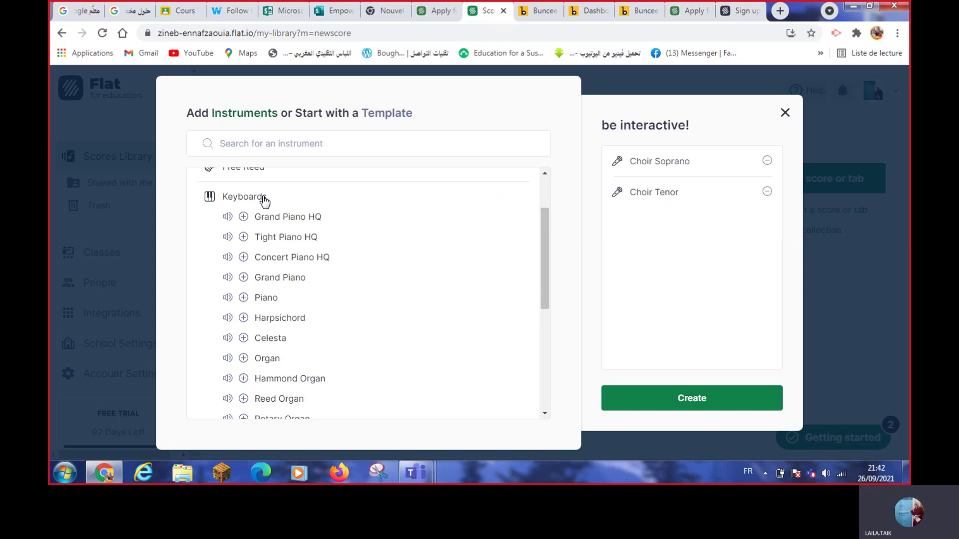
click(281, 342)
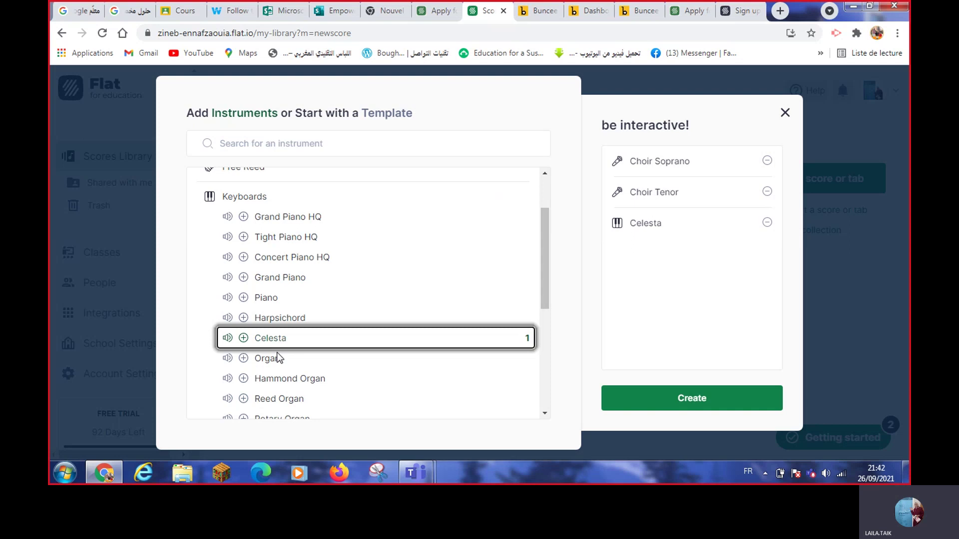
click(244, 359)
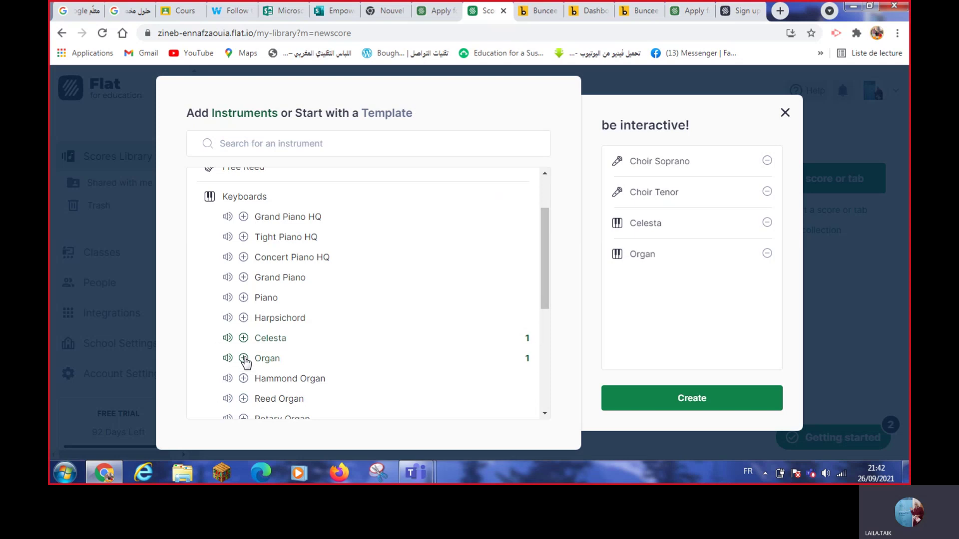
click(294, 399)
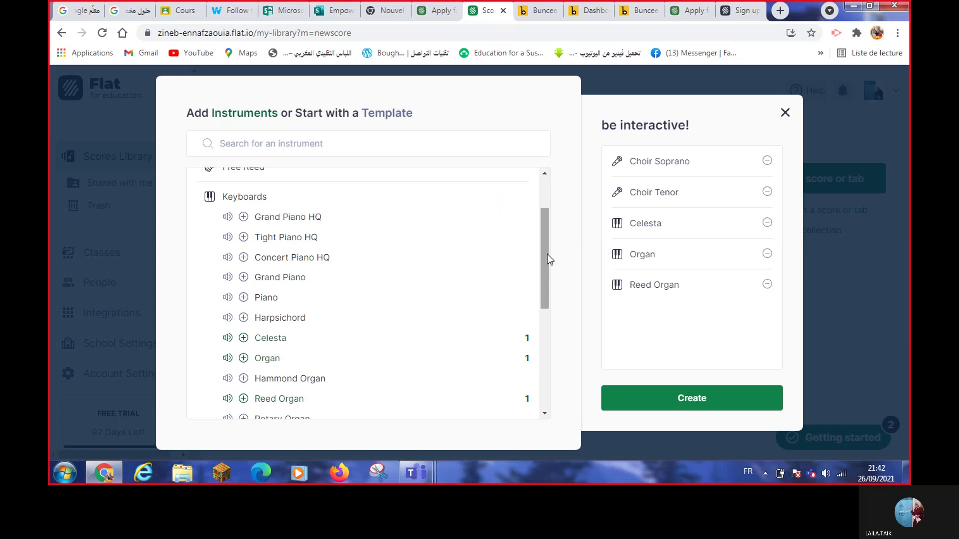
Add the Choir Synthesizer from the electronic instruments to the score's instrument list.
drag(545, 246, 550, 211)
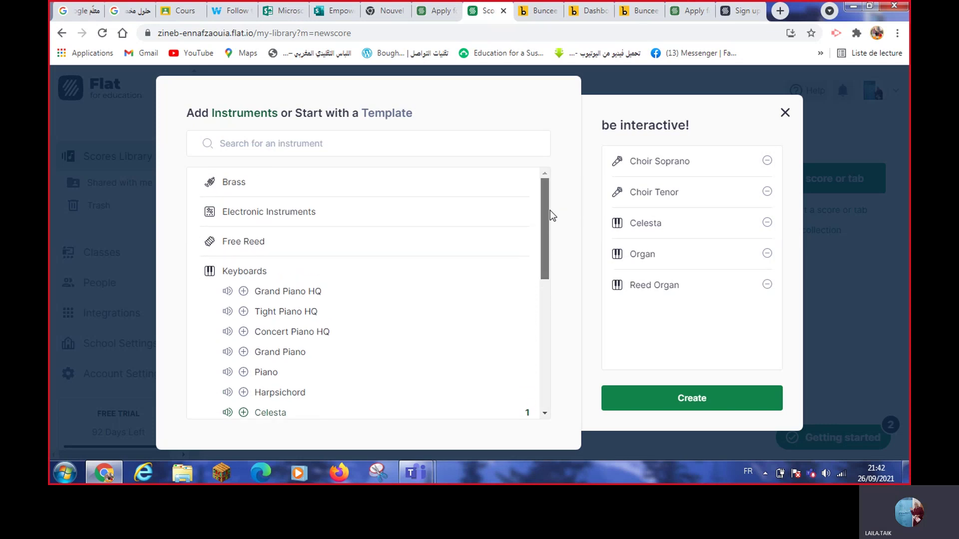
click(311, 214)
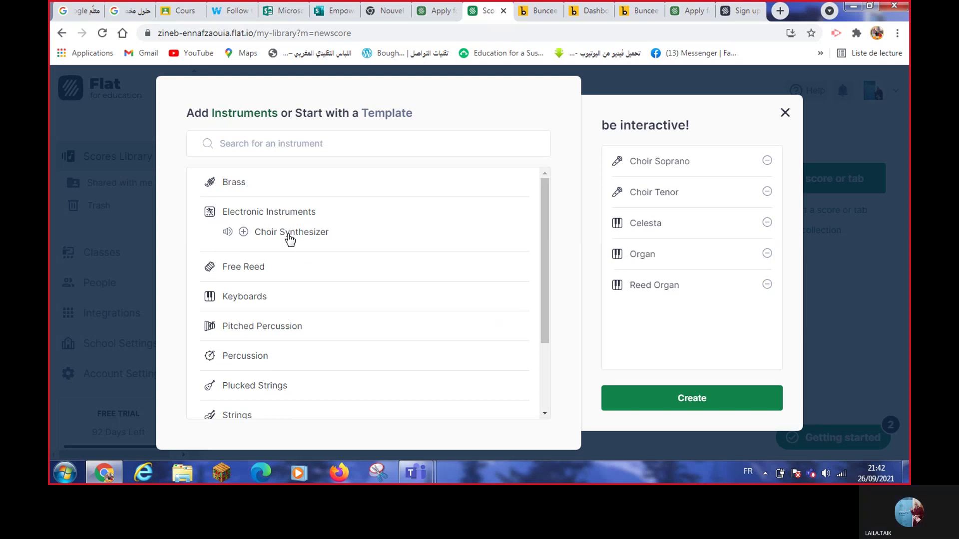
click(244, 233)
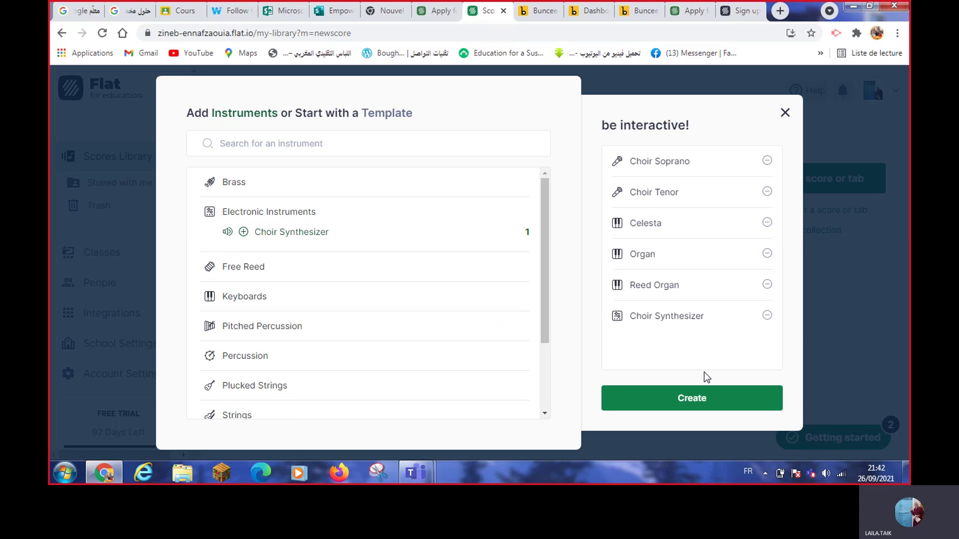
Create the "be interactive!" score with the chosen instruments and select its title.
click(698, 399)
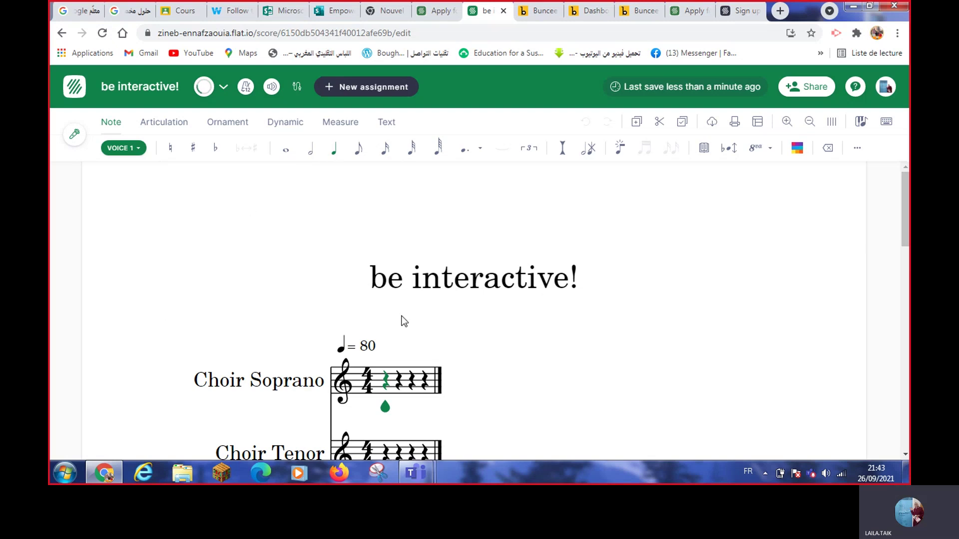
click(374, 280)
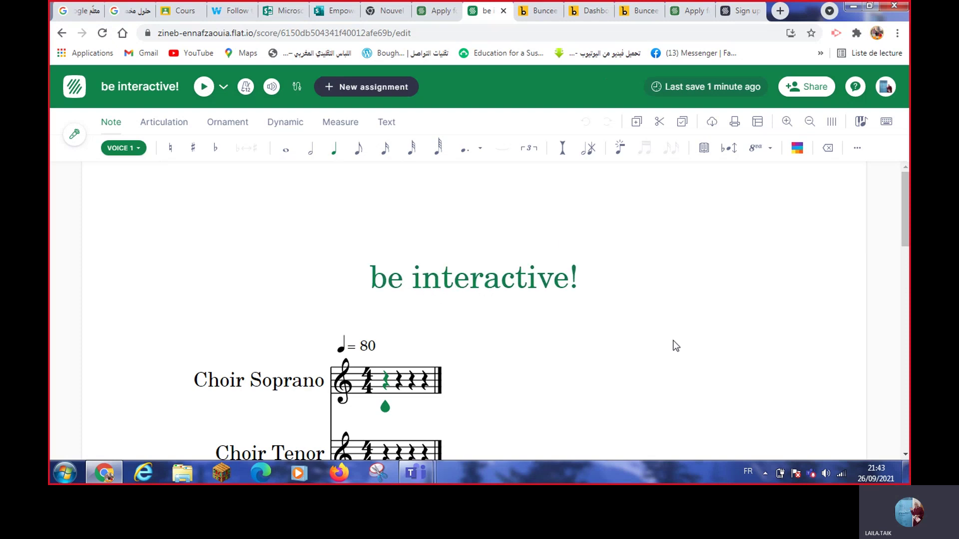
Look through the new score's instrument staves from Choir Soprano down to Choir Synthesizer.
click(905, 454)
click(905, 454)
click(905, 454)
click(905, 454)
click(905, 454)
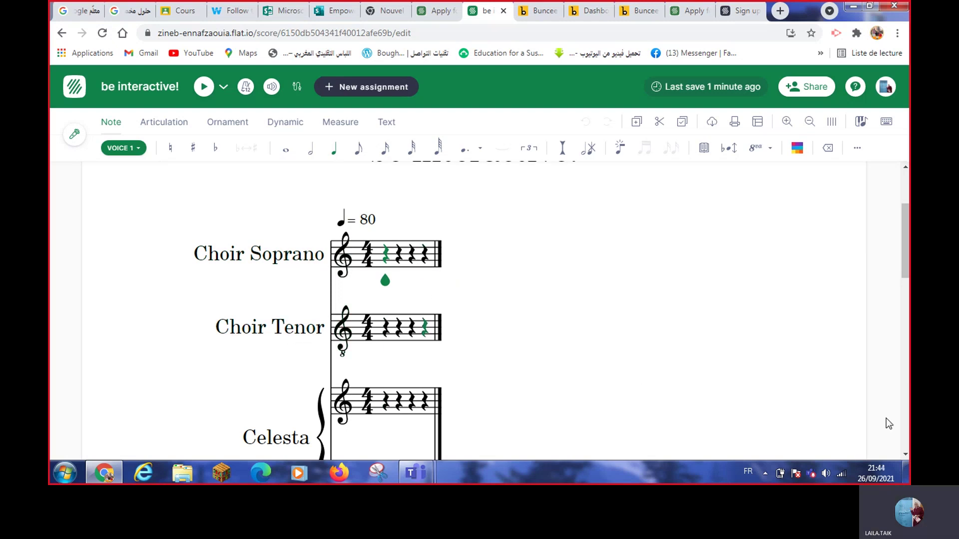
click(906, 455)
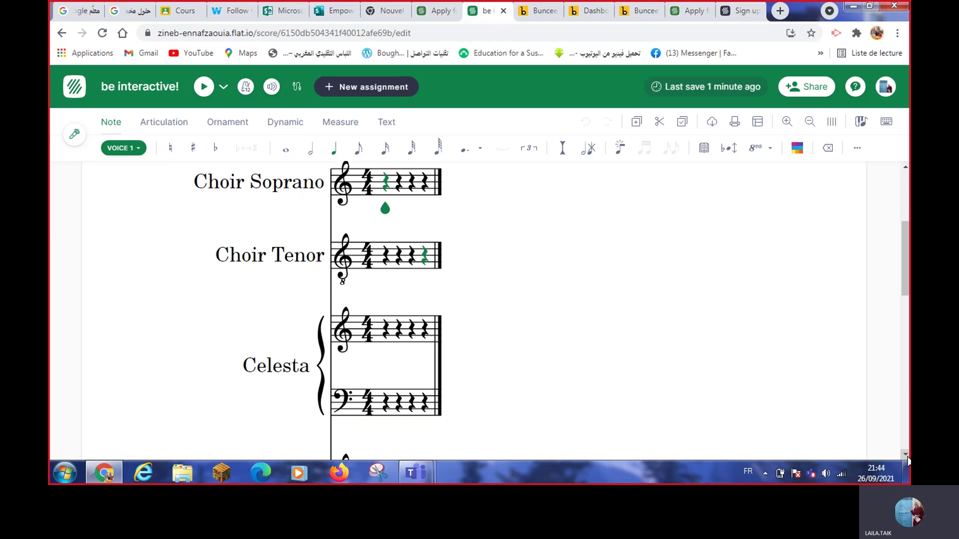
click(906, 455)
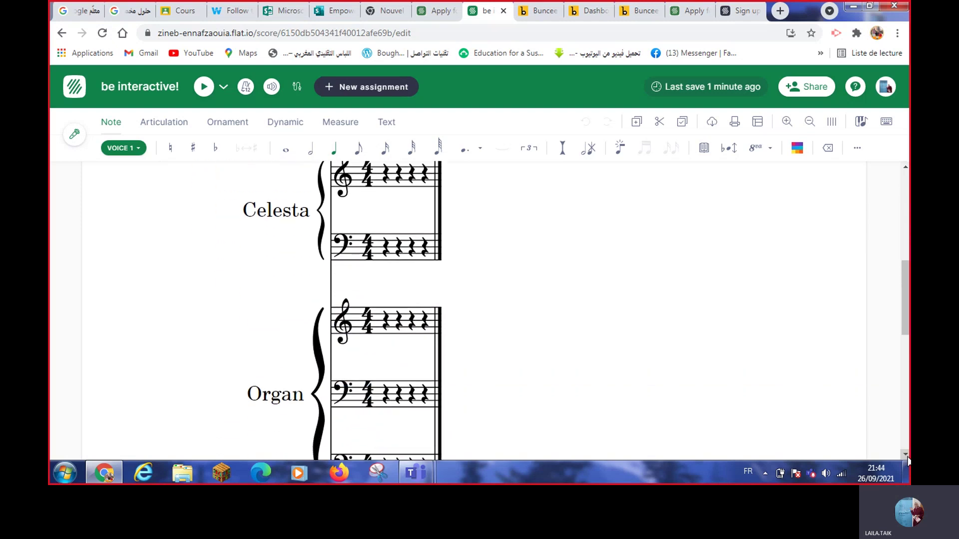
click(906, 455)
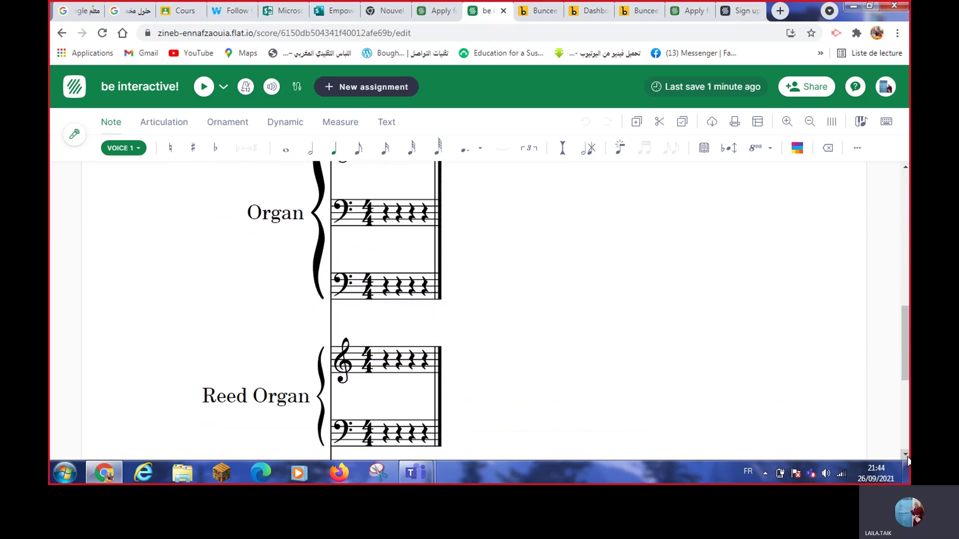
click(905, 455)
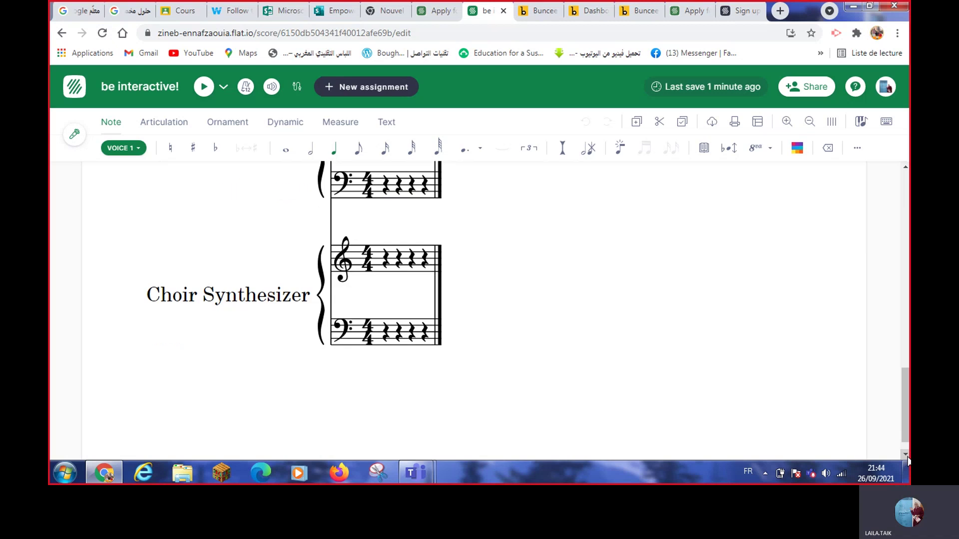
click(906, 455)
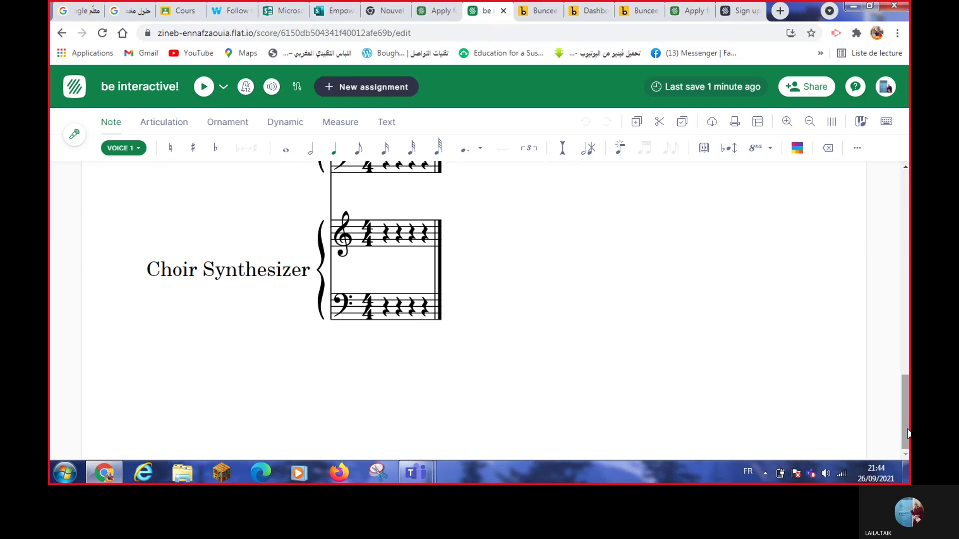
Place a low quarter note below each Organ staff: beat one on the upper, beat two on the middle and beat three on the lowest.
drag(908, 439, 908, 344)
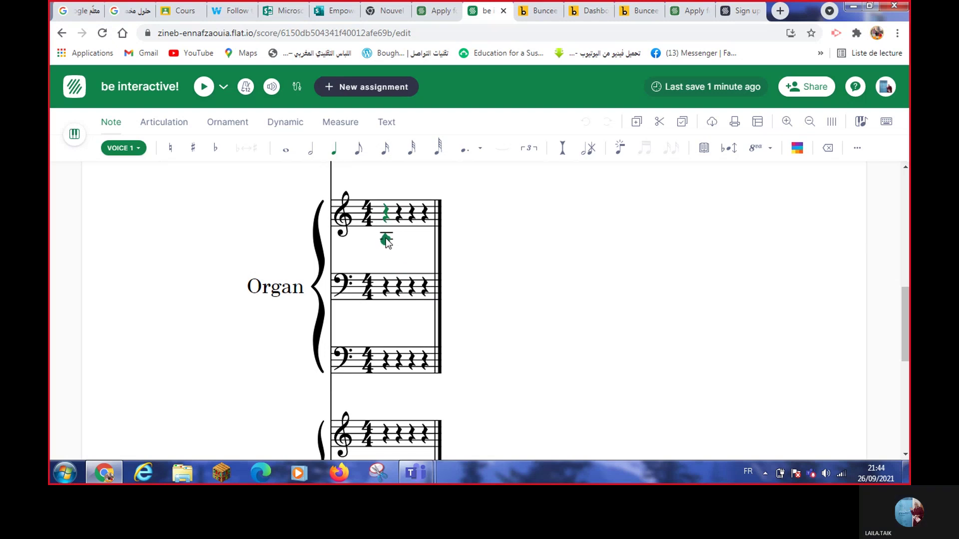
click(386, 238)
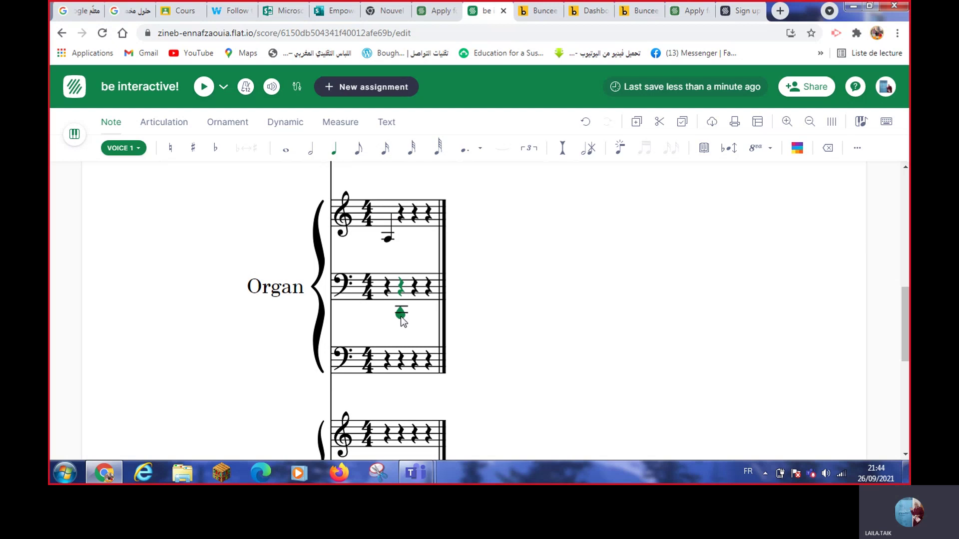
click(401, 316)
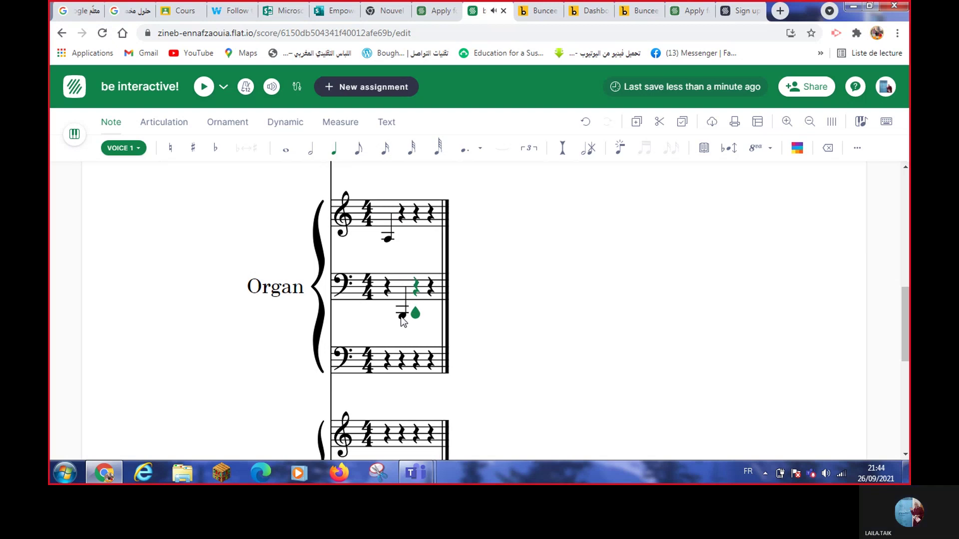
click(418, 387)
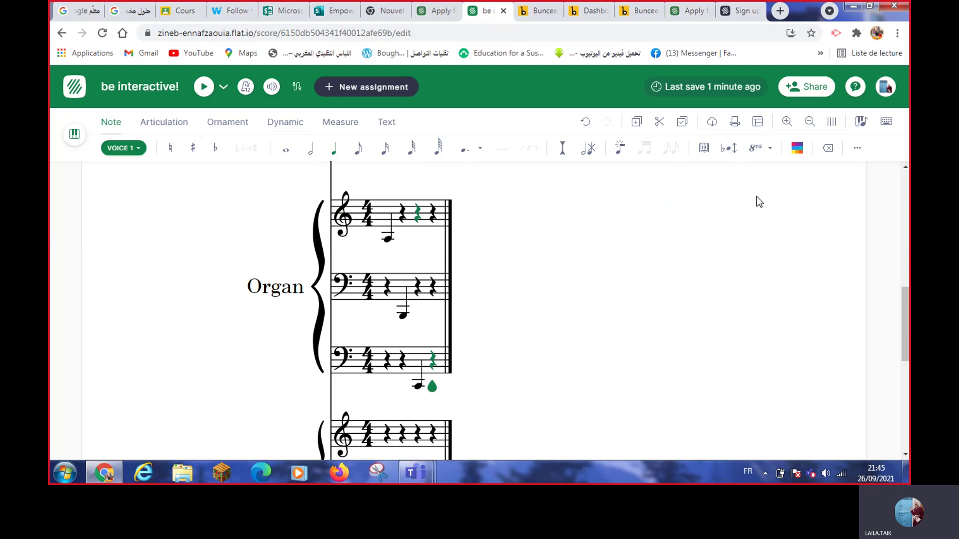
Color the third-beat rest on the Organ's upper staff pink.
click(798, 148)
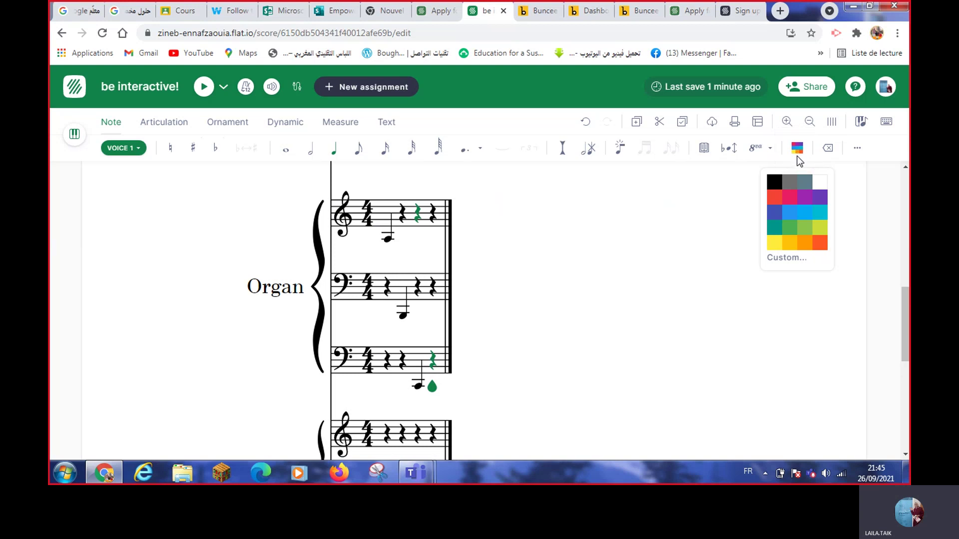
key(Left)
key(Left)
click(419, 228)
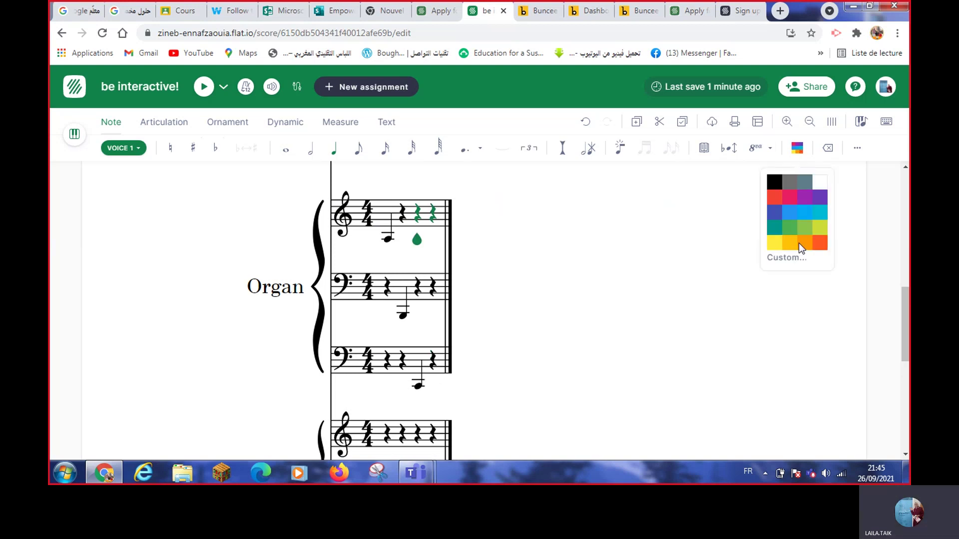
click(789, 229)
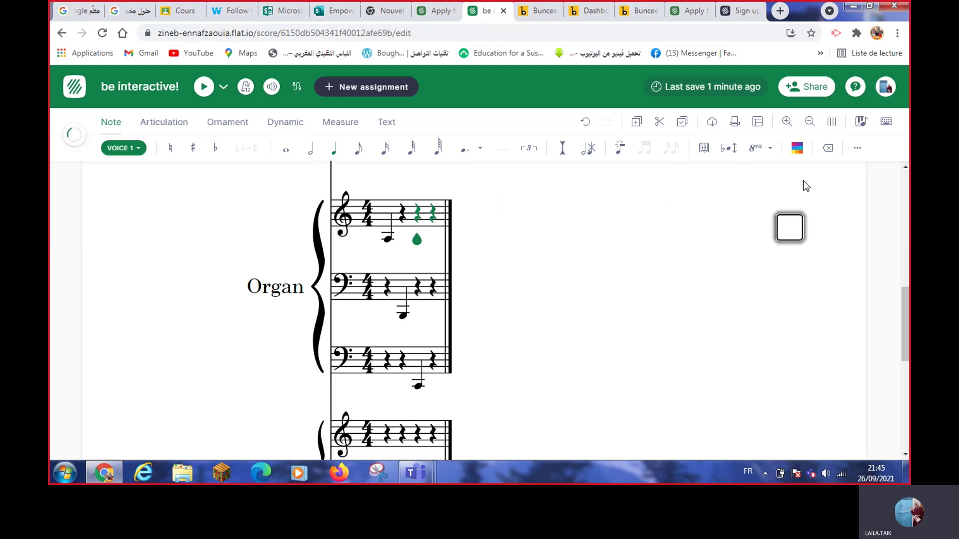
click(796, 150)
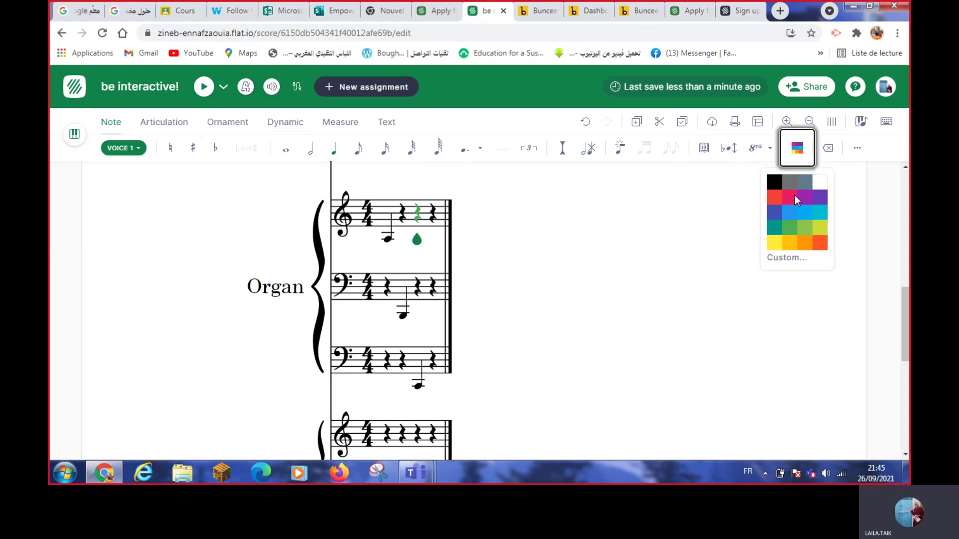
click(795, 198)
Color the third-beat rest on the Organ's middle staff and the first-beat rest on its lowest staff red.
click(419, 291)
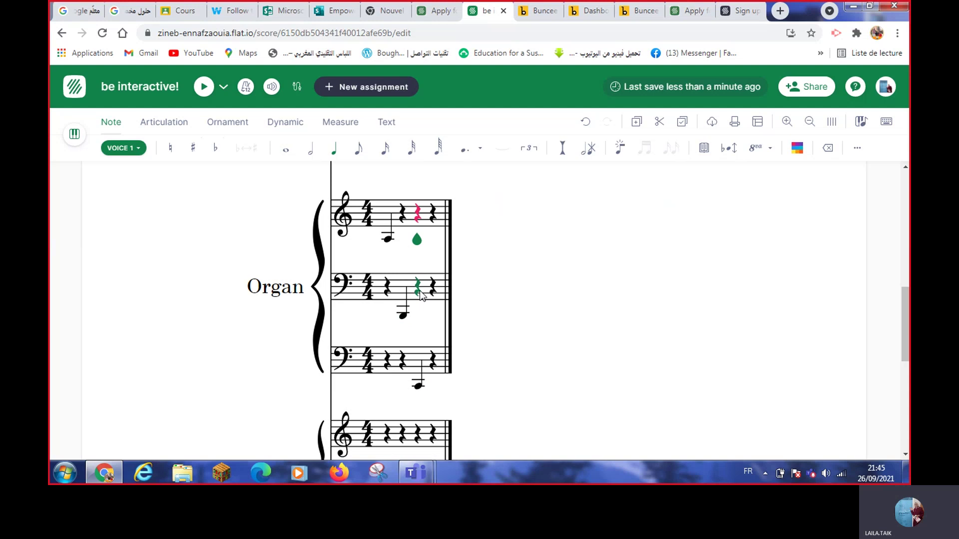
key(shift+Right)
click(795, 150)
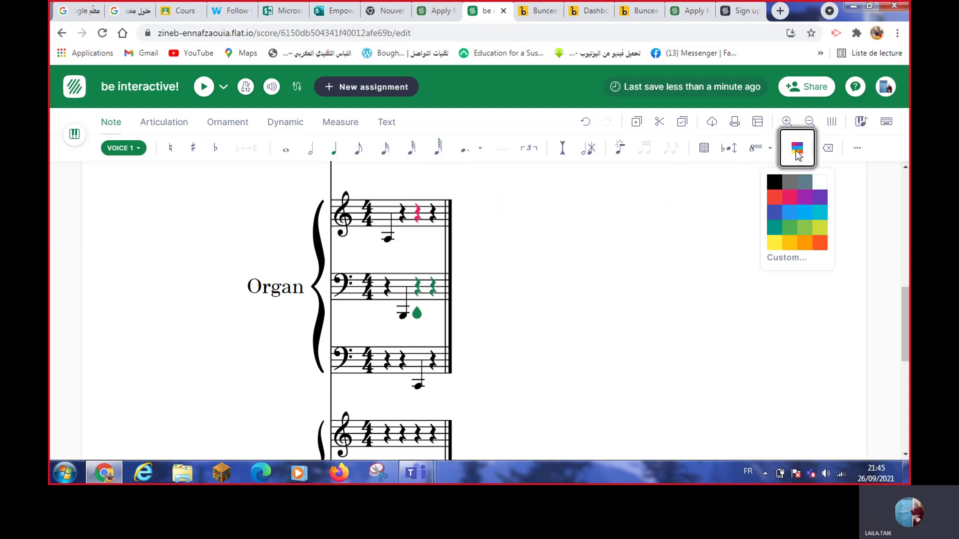
click(769, 199)
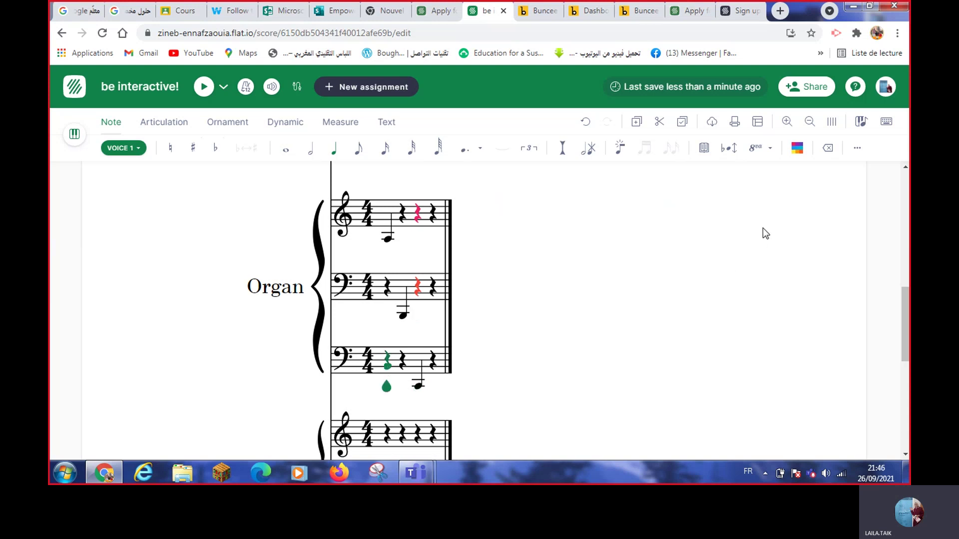
click(801, 149)
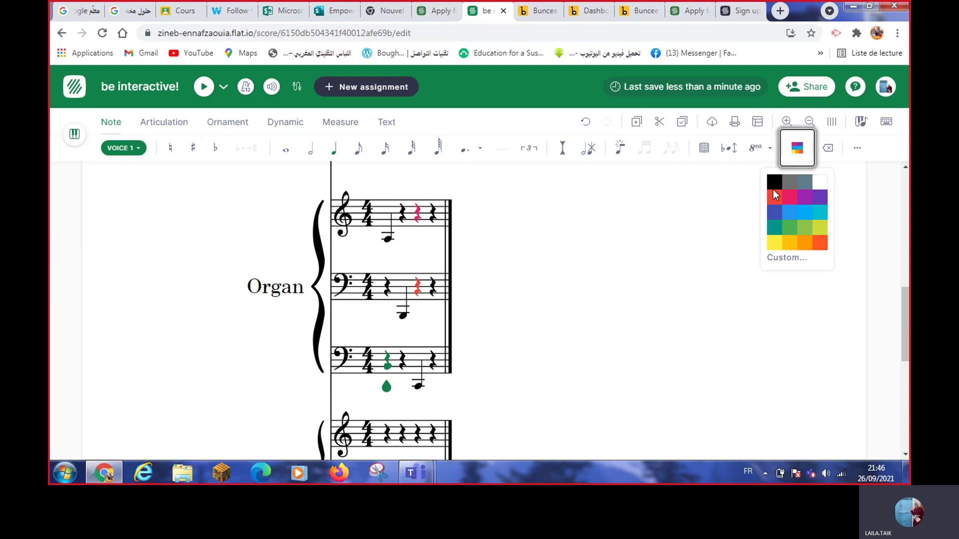
click(774, 198)
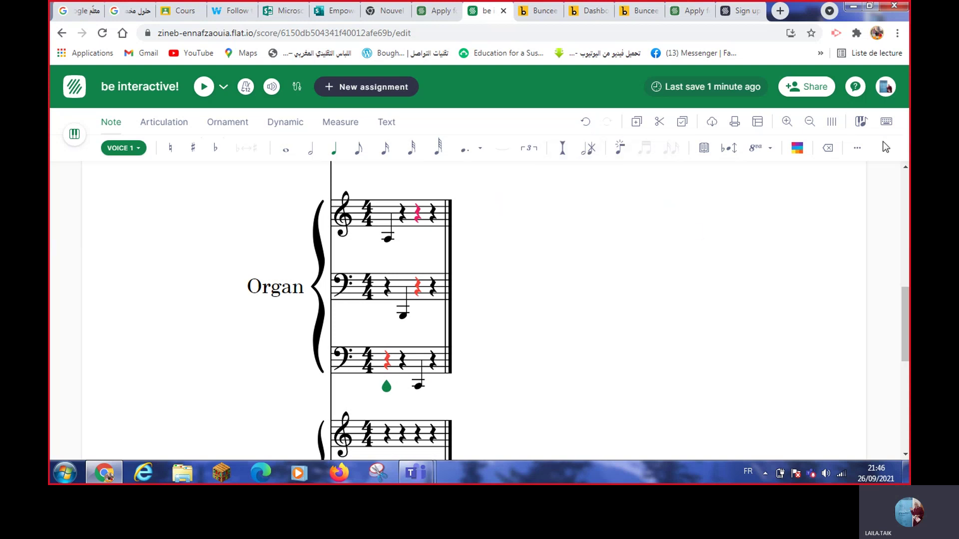
Add a G to the first note on the Organ's upper staff to form a chord, and display the measure tools.
click(390, 125)
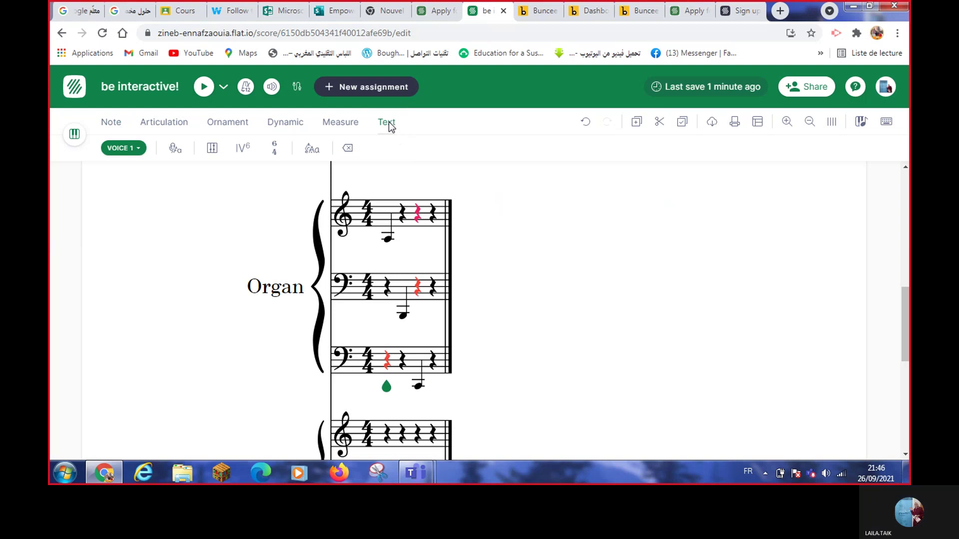
click(438, 201)
click(387, 238)
key(shift+g)
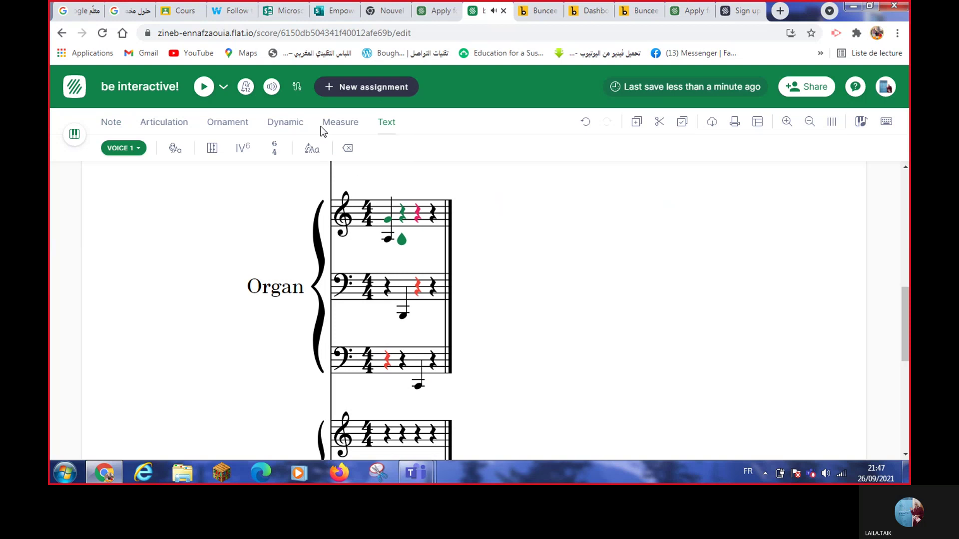
click(340, 125)
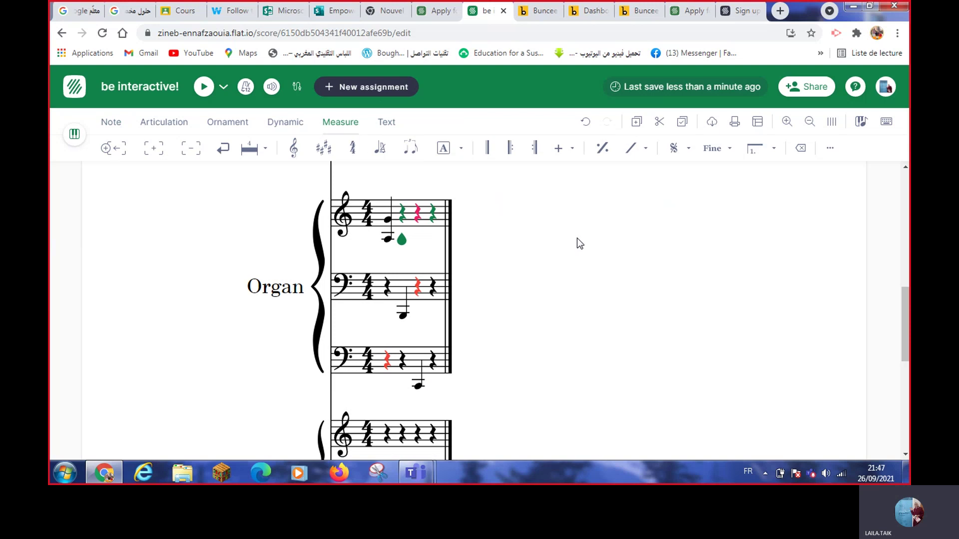
Play back the score twice and look over its upper instrument staves.
click(204, 88)
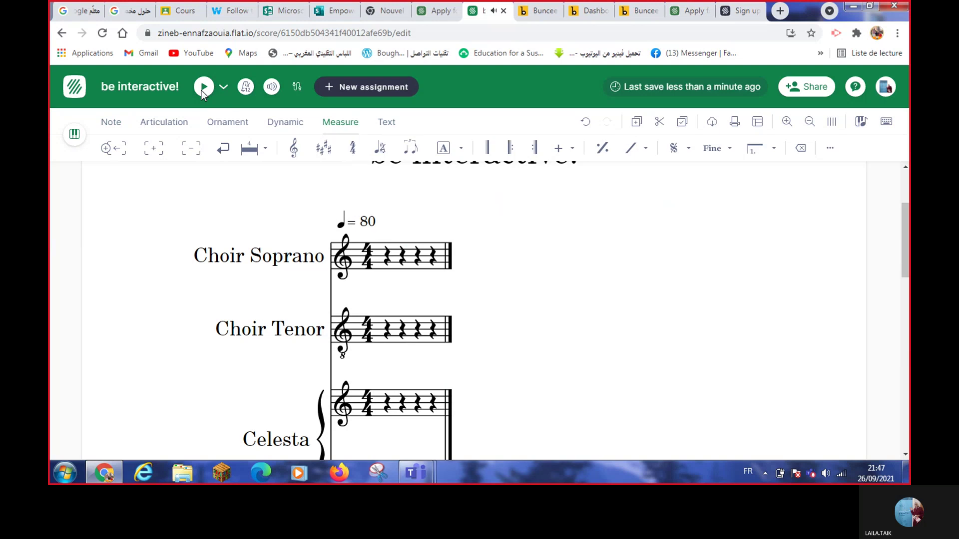
click(203, 88)
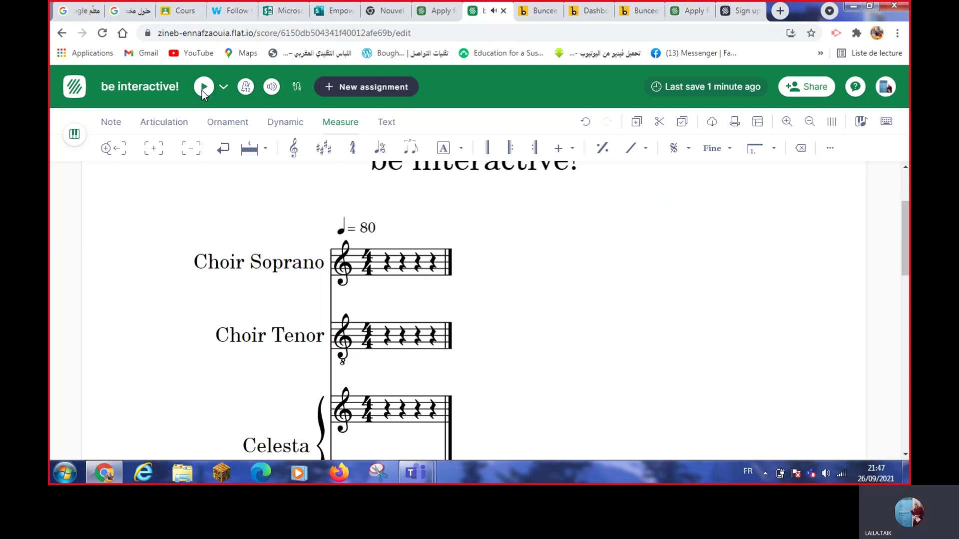
click(906, 455)
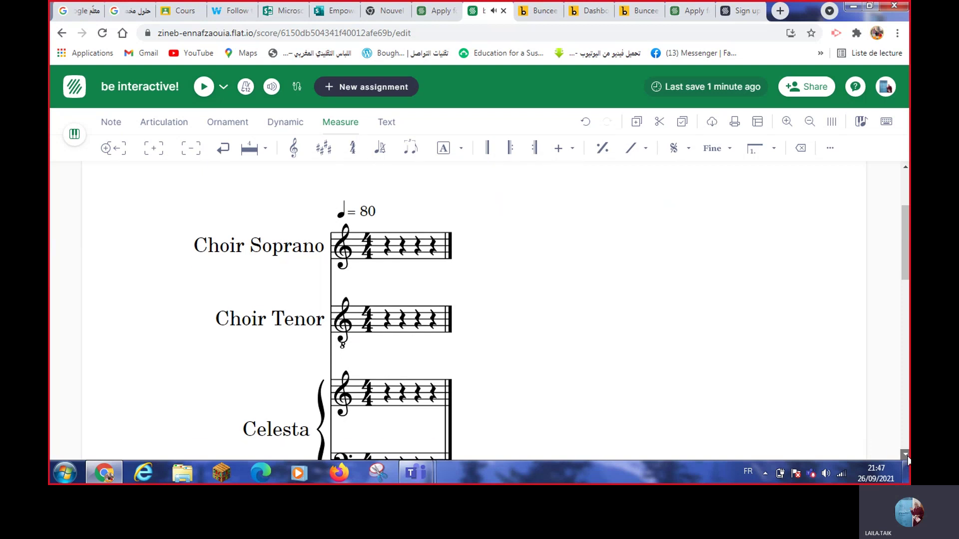
scroll(633, 326, down, 2)
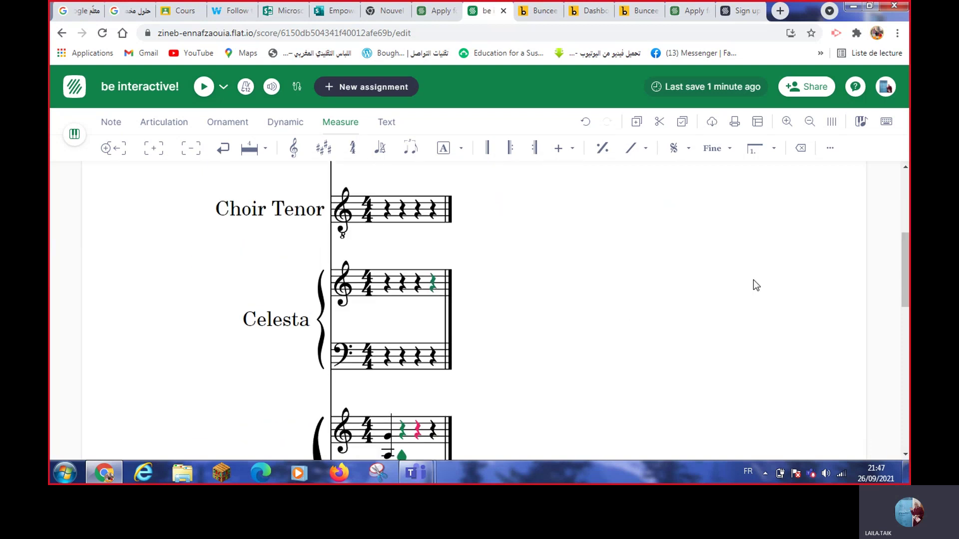
Open the score's sharing options and copy a private sharing link to it.
click(814, 89)
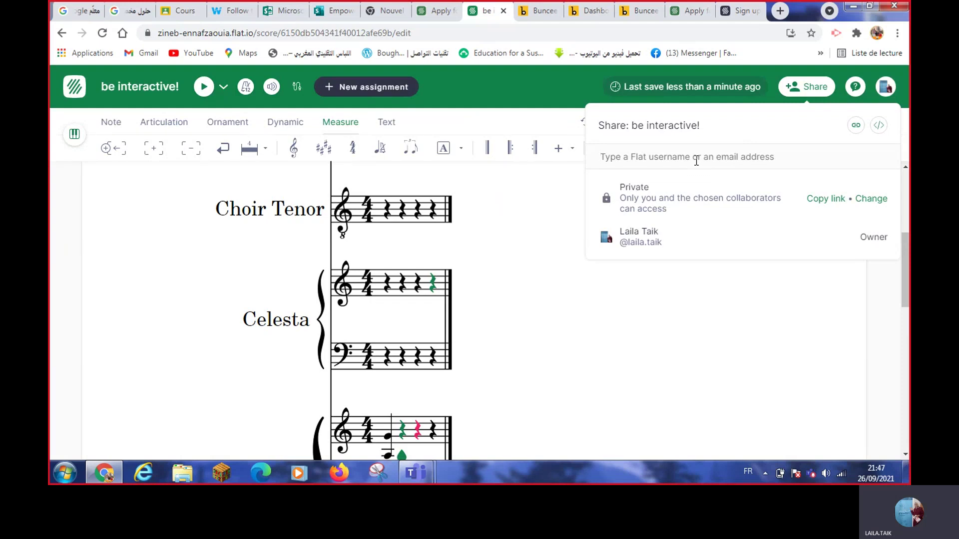
click(690, 159)
click(826, 199)
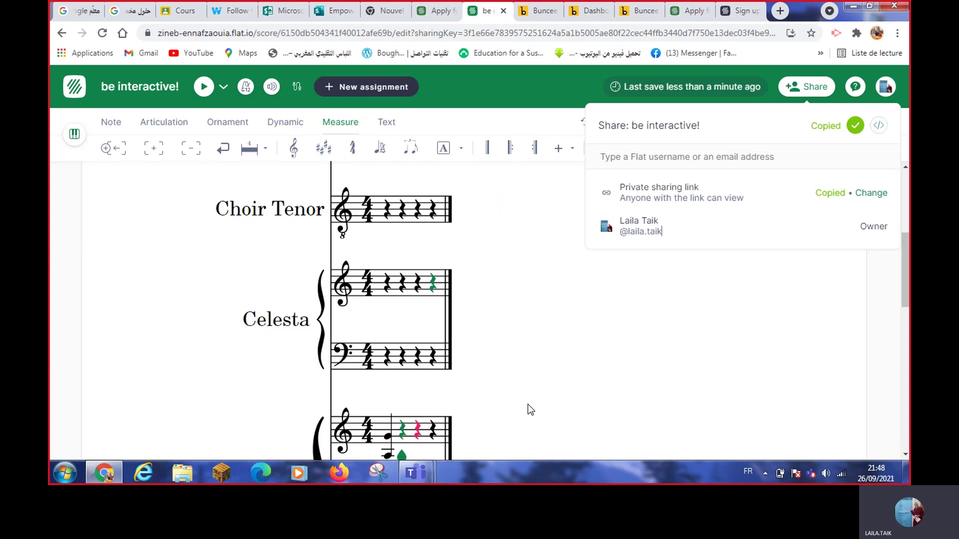
key(Left)
key(Left)
key(Left)
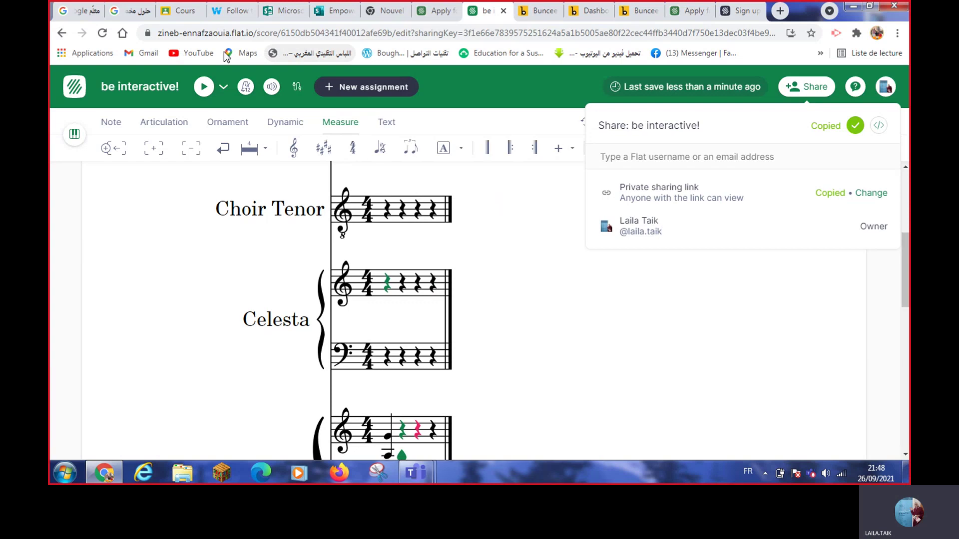
Leave the score to view the school's People page, and switch to the Teams meeting window.
click(60, 33)
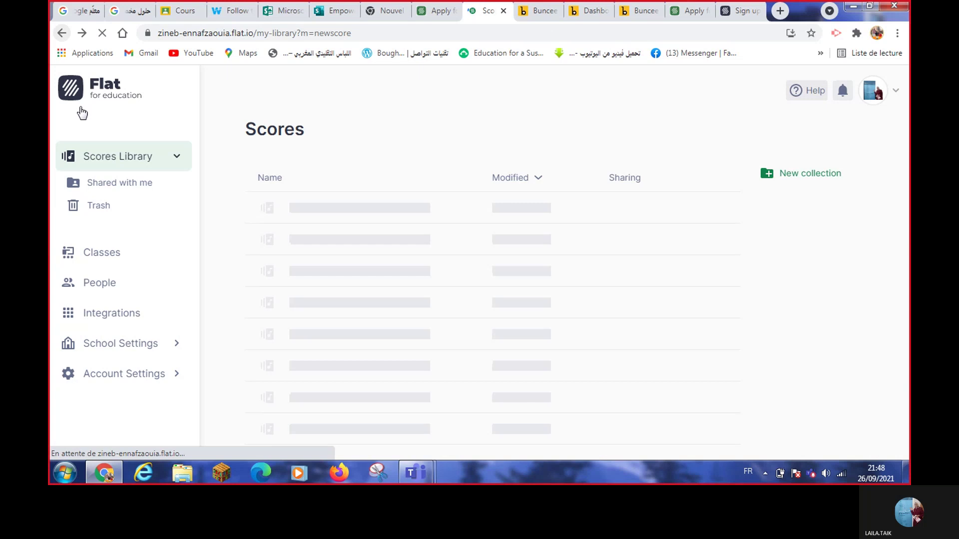
click(103, 285)
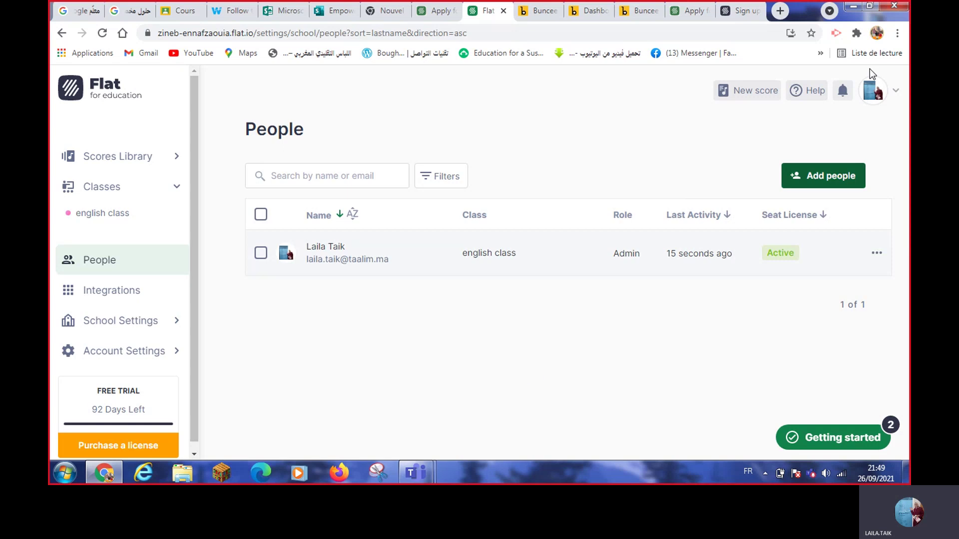
click(853, 9)
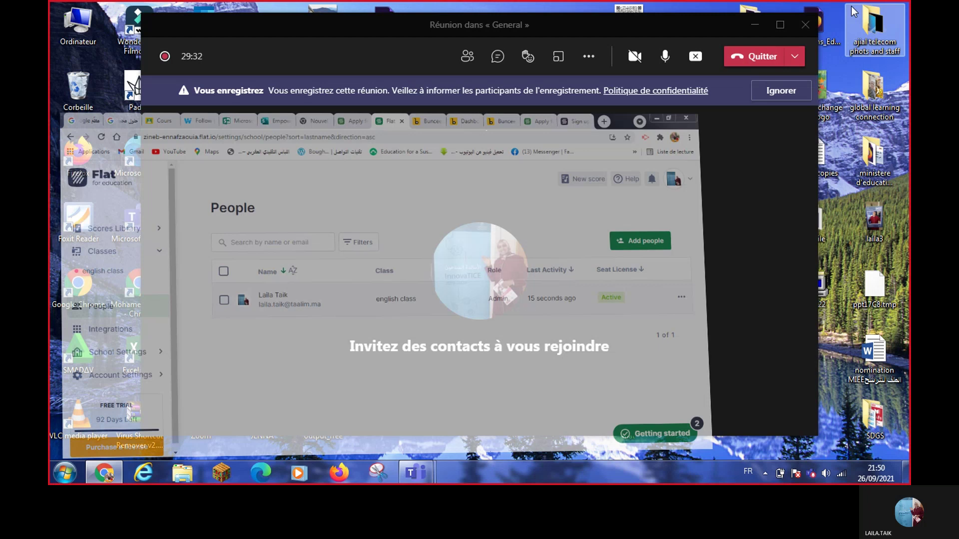
click(795, 56)
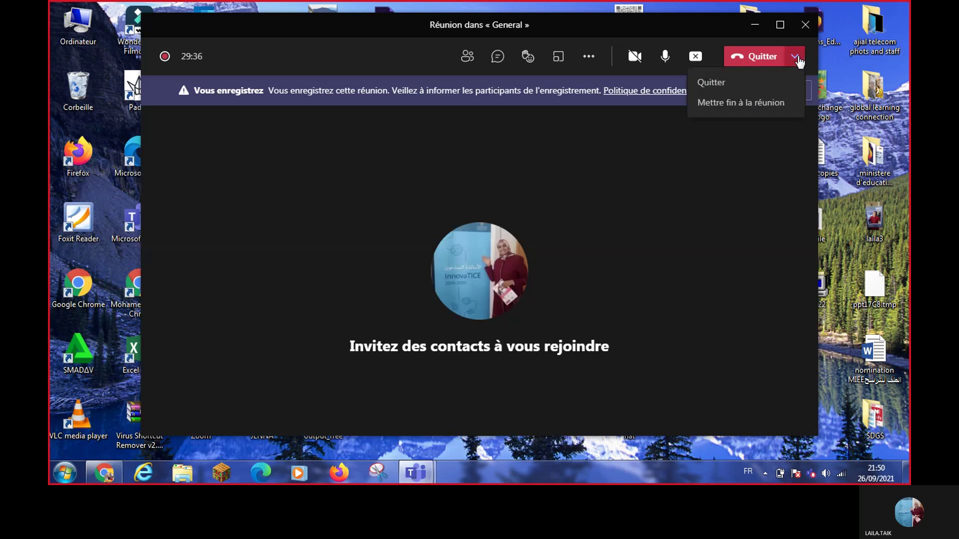
click(761, 103)
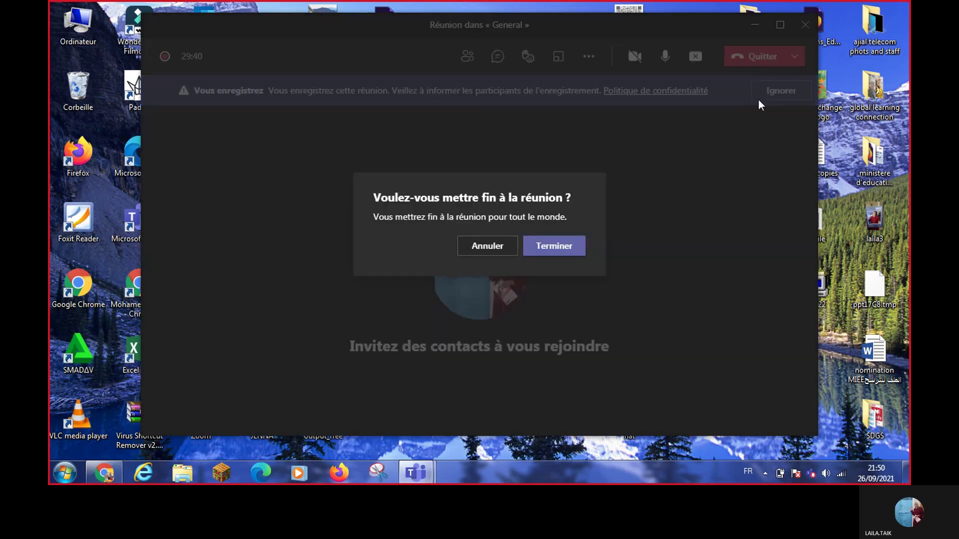
click(488, 246)
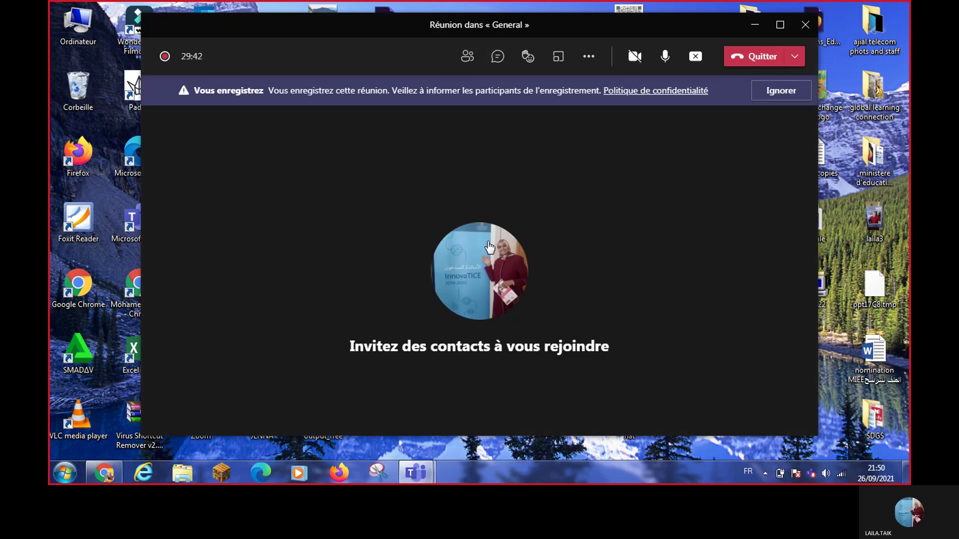
Request to stop the recording of the Teams meeting.
click(590, 58)
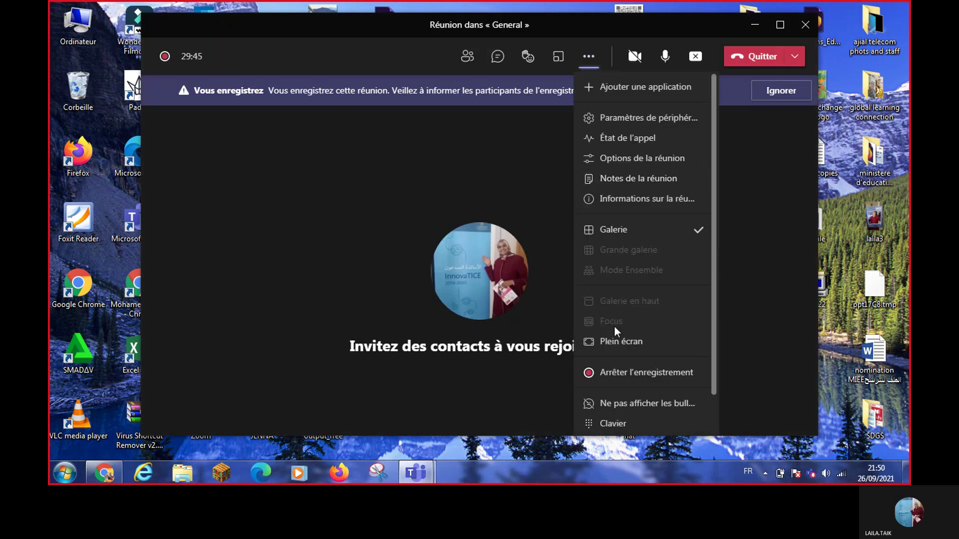
click(625, 373)
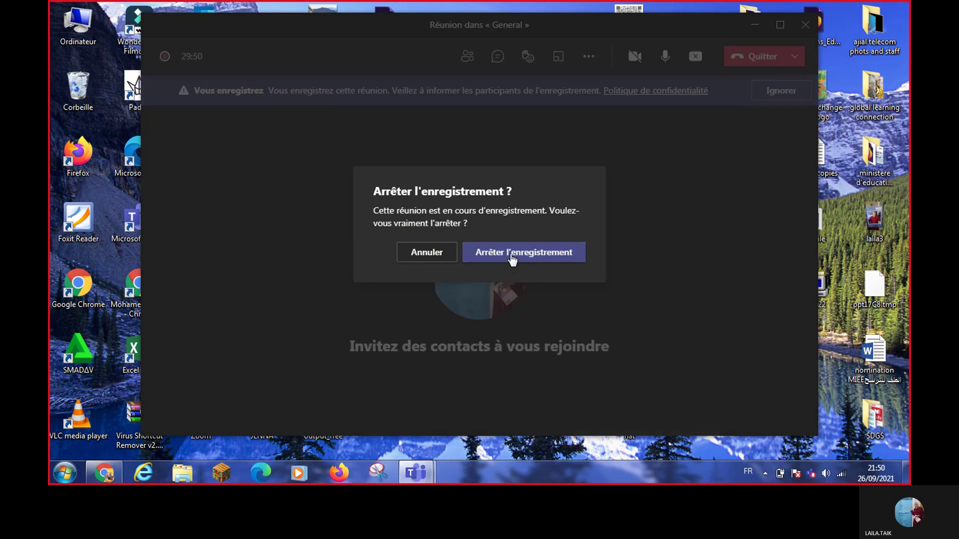